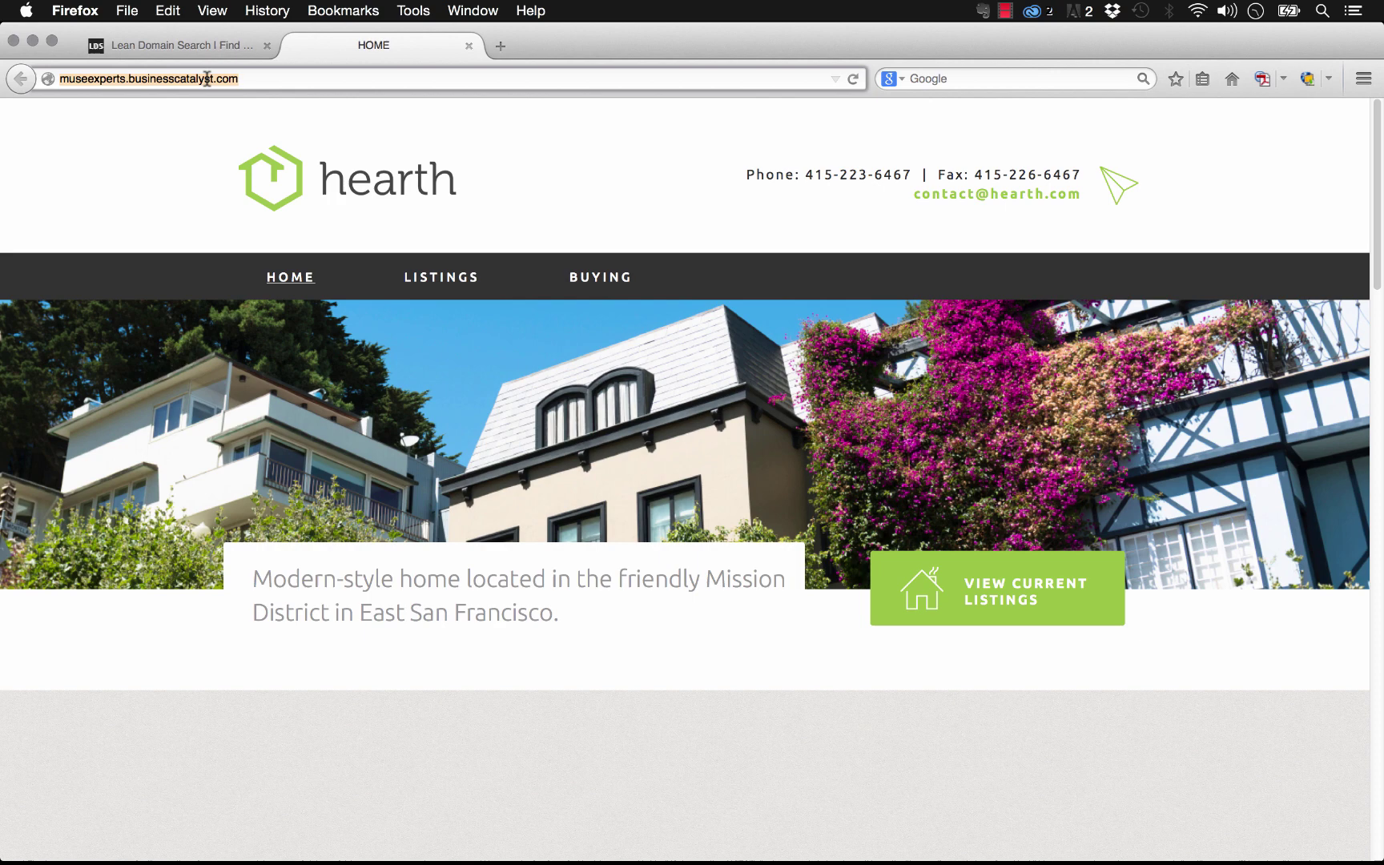
Step: Search Lean Domain Search for domain names containing "webdesign" and look through the suggested names
click(227, 78)
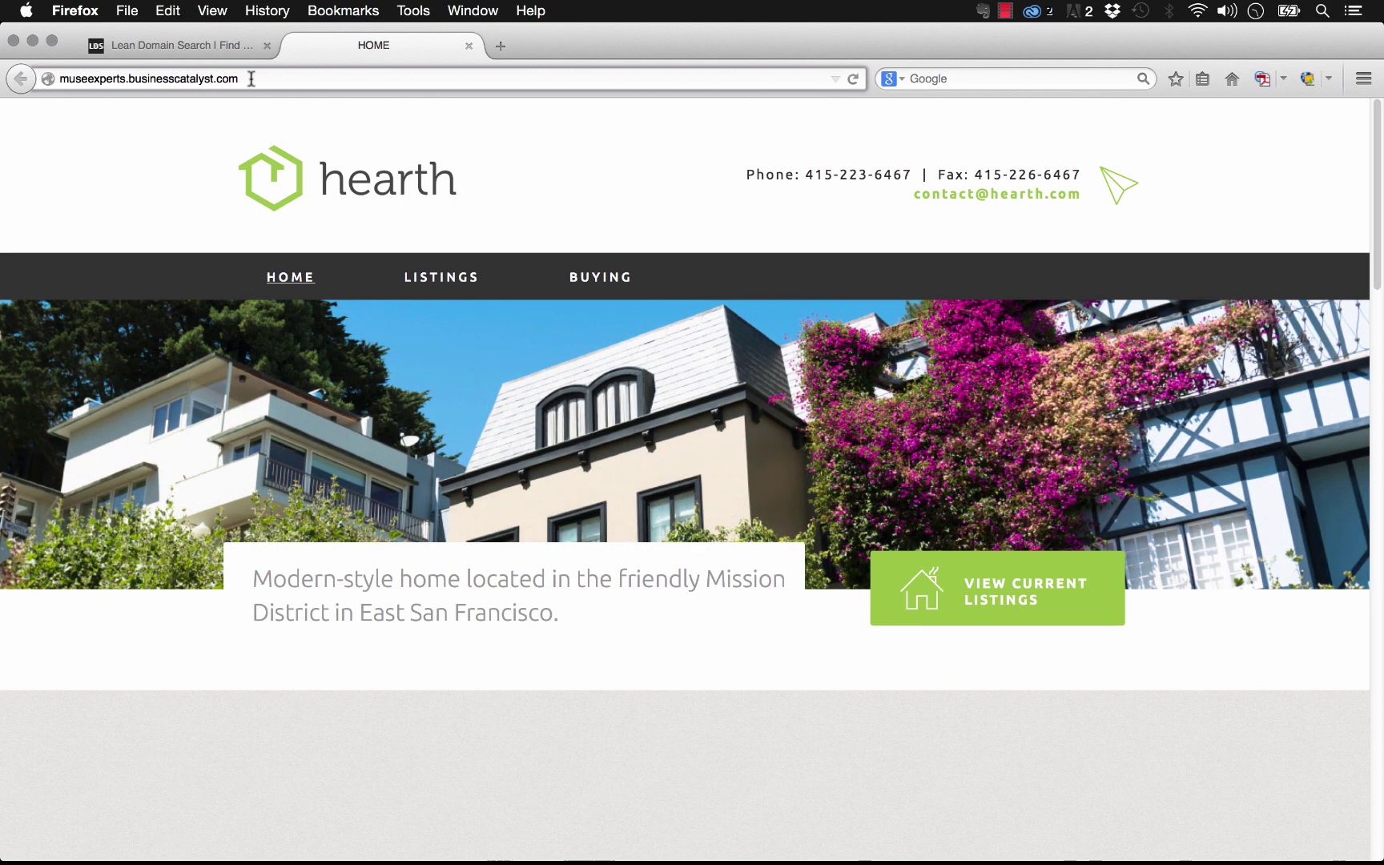
click(212, 46)
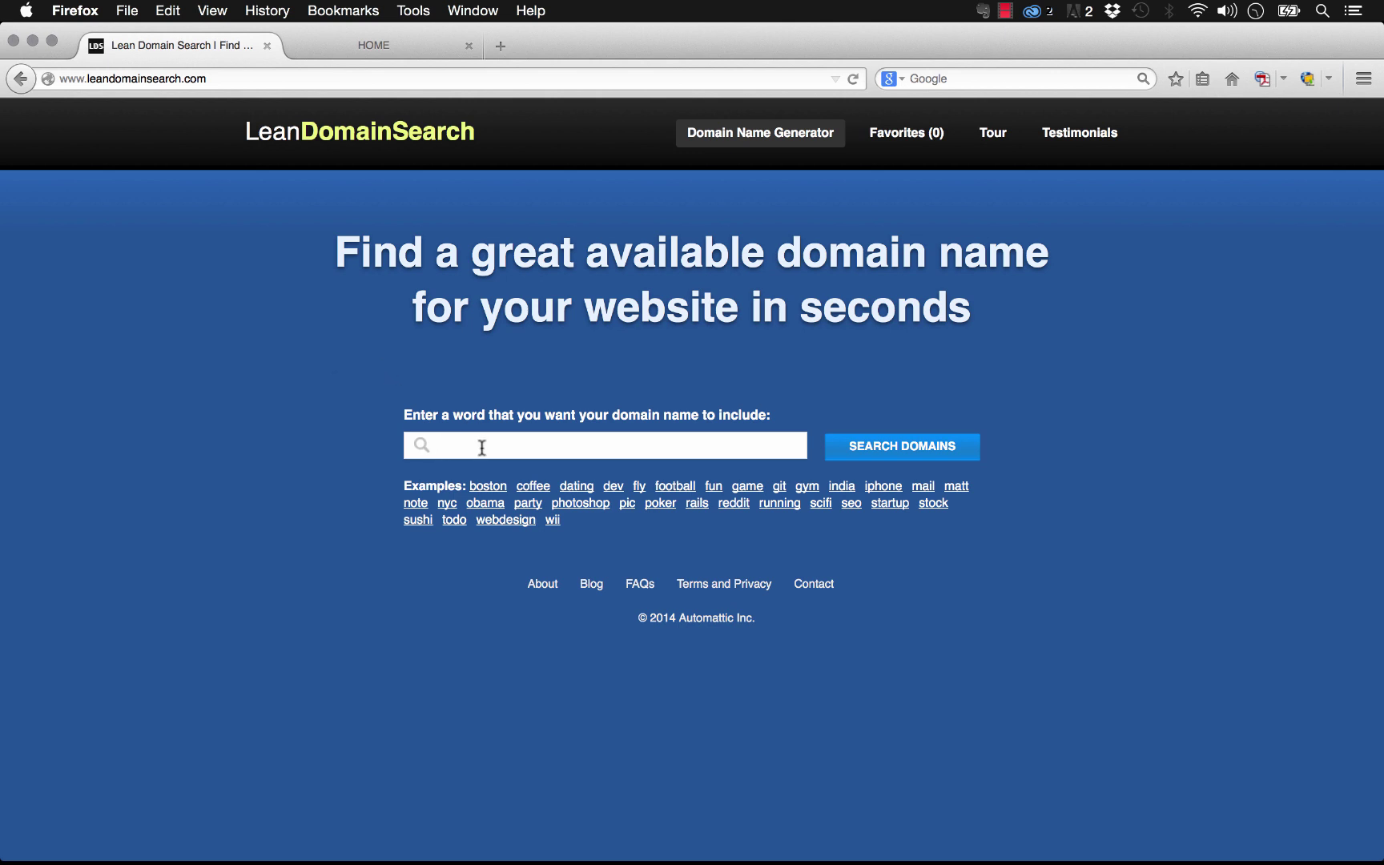
text(webdesign)
click(893, 445)
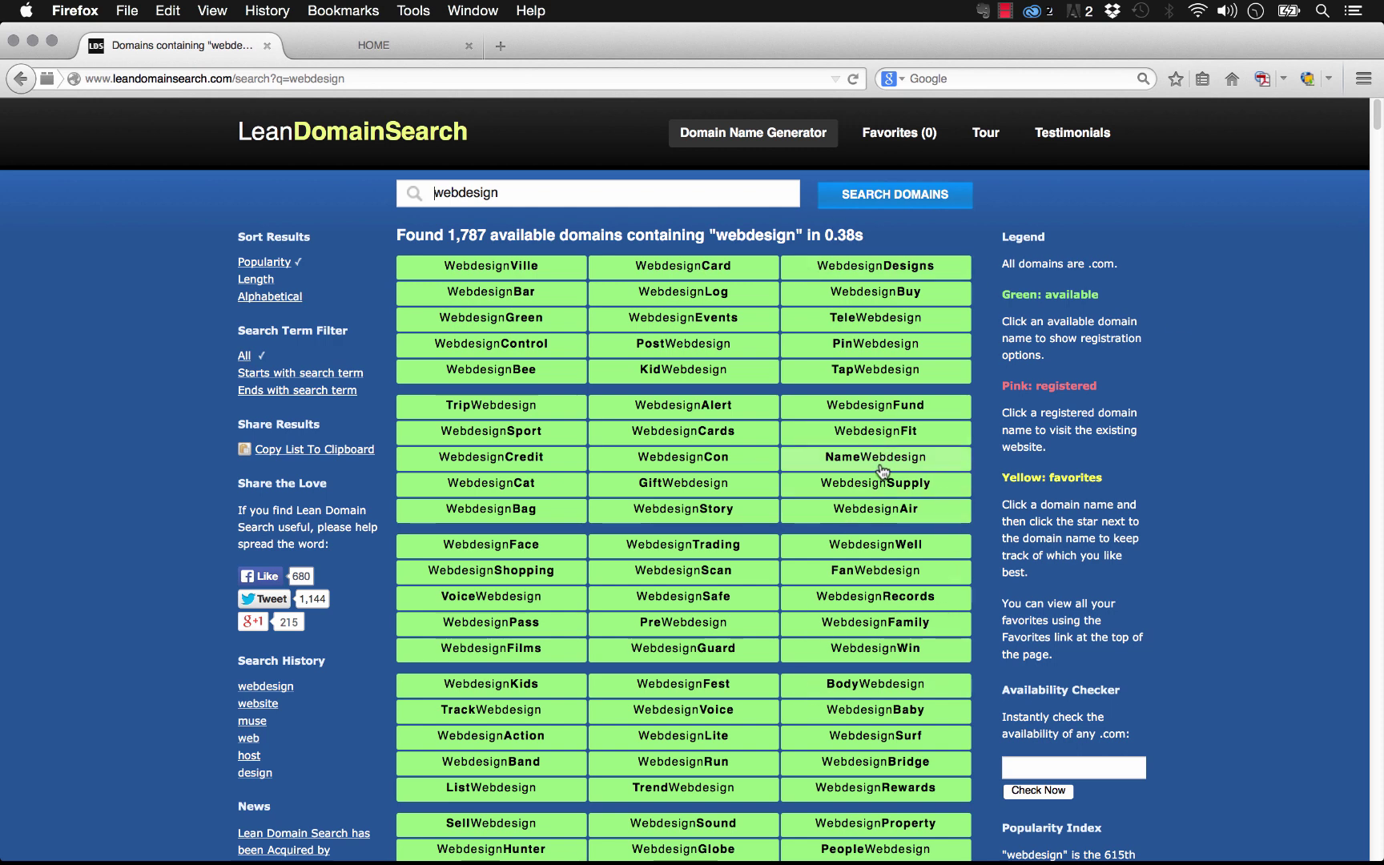
scroll(999, 458, down, 10)
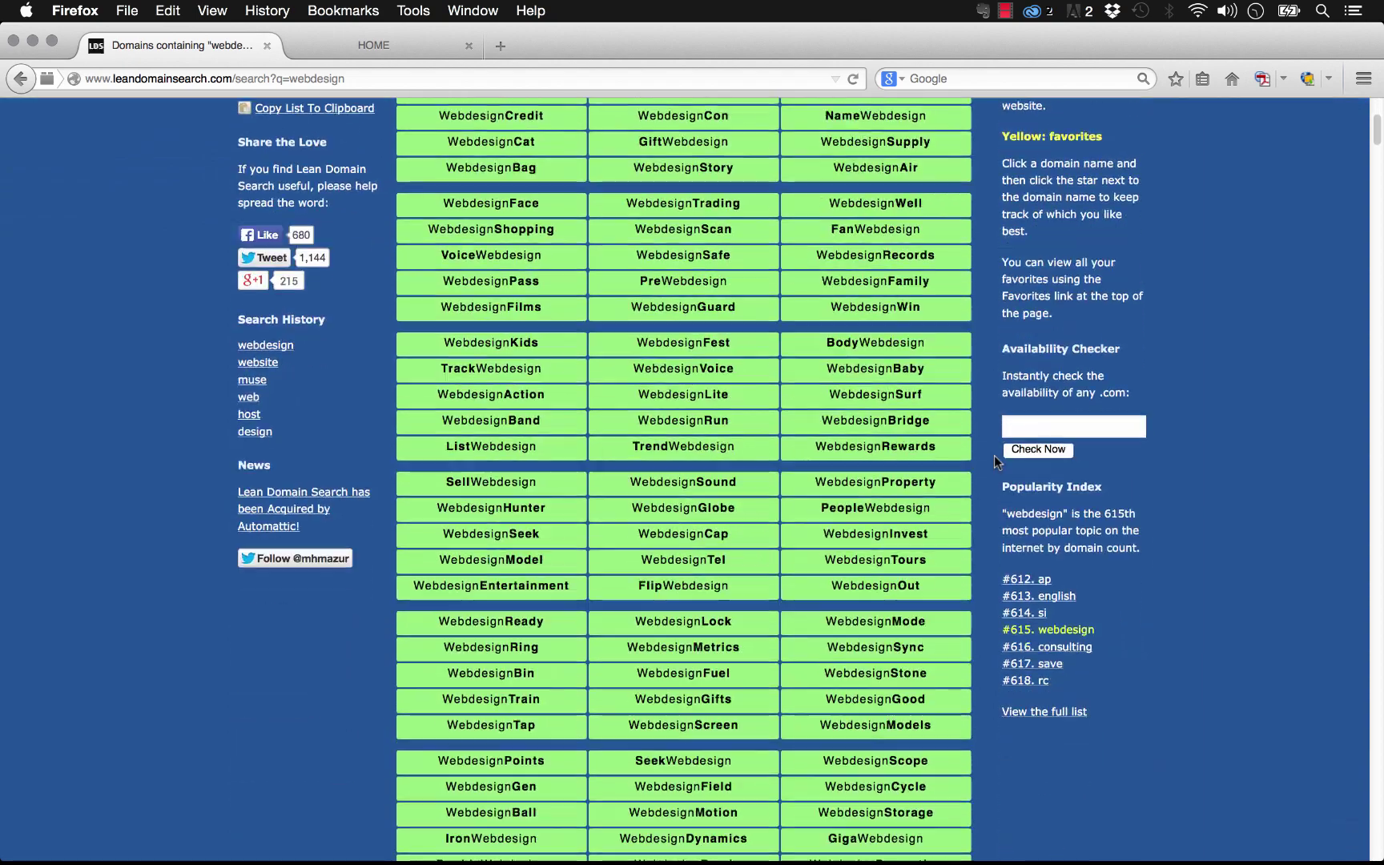
scroll(1103, 618, down, 3)
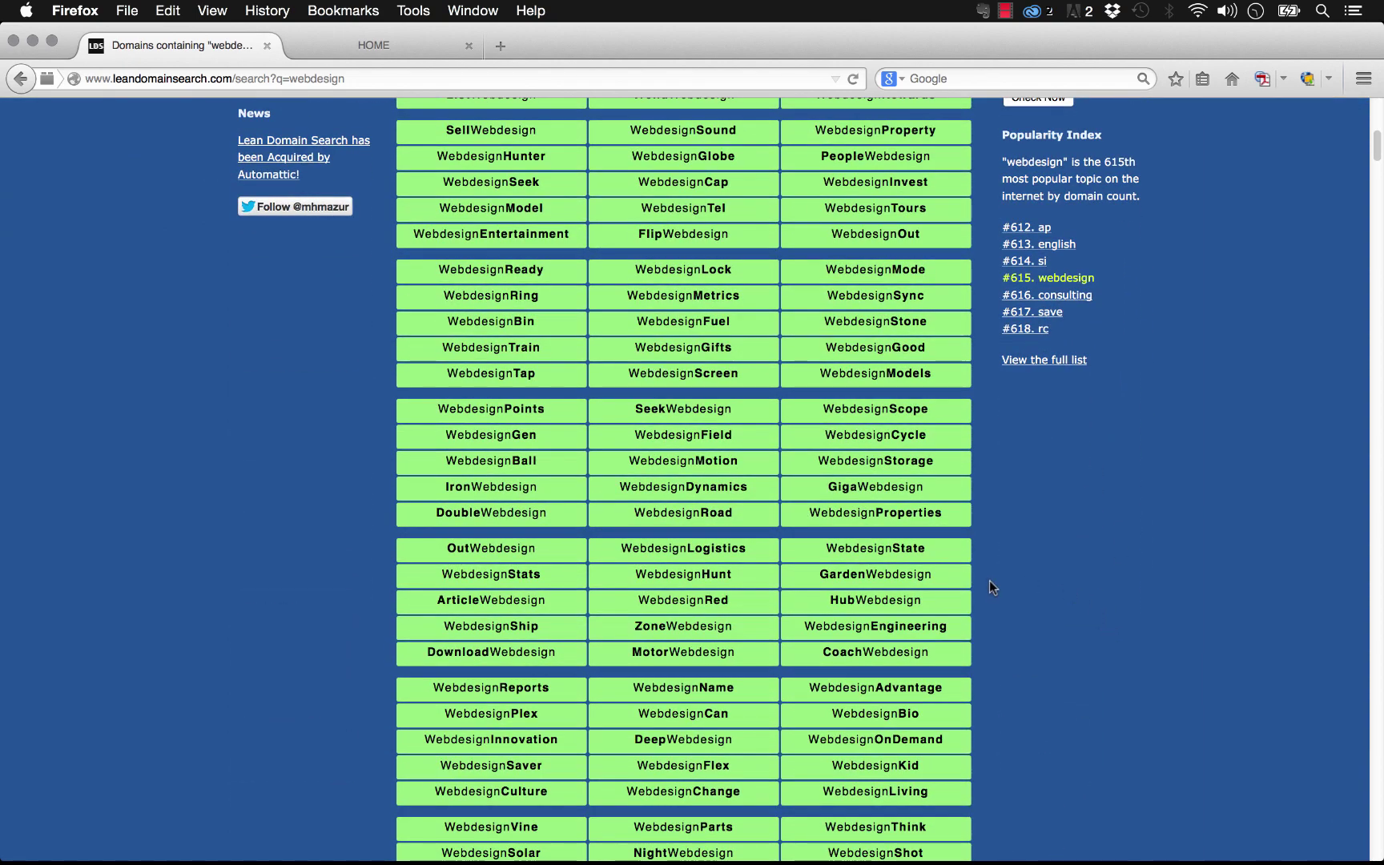
scroll(992, 575, up, 13)
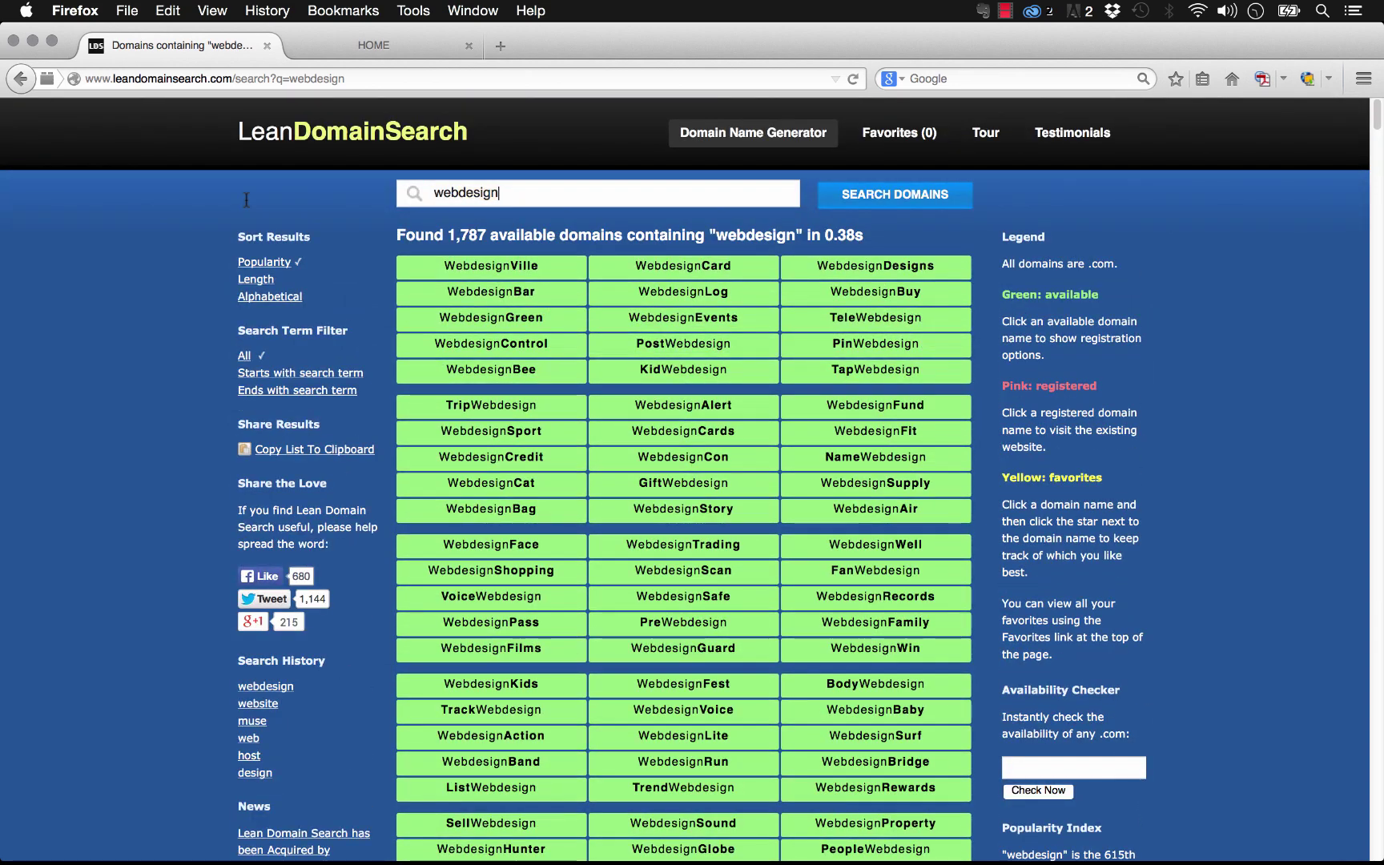
Step: Search for domain names containing "realestate" and view the registration options for RealestateOut.com
key(super+a)
text(real)
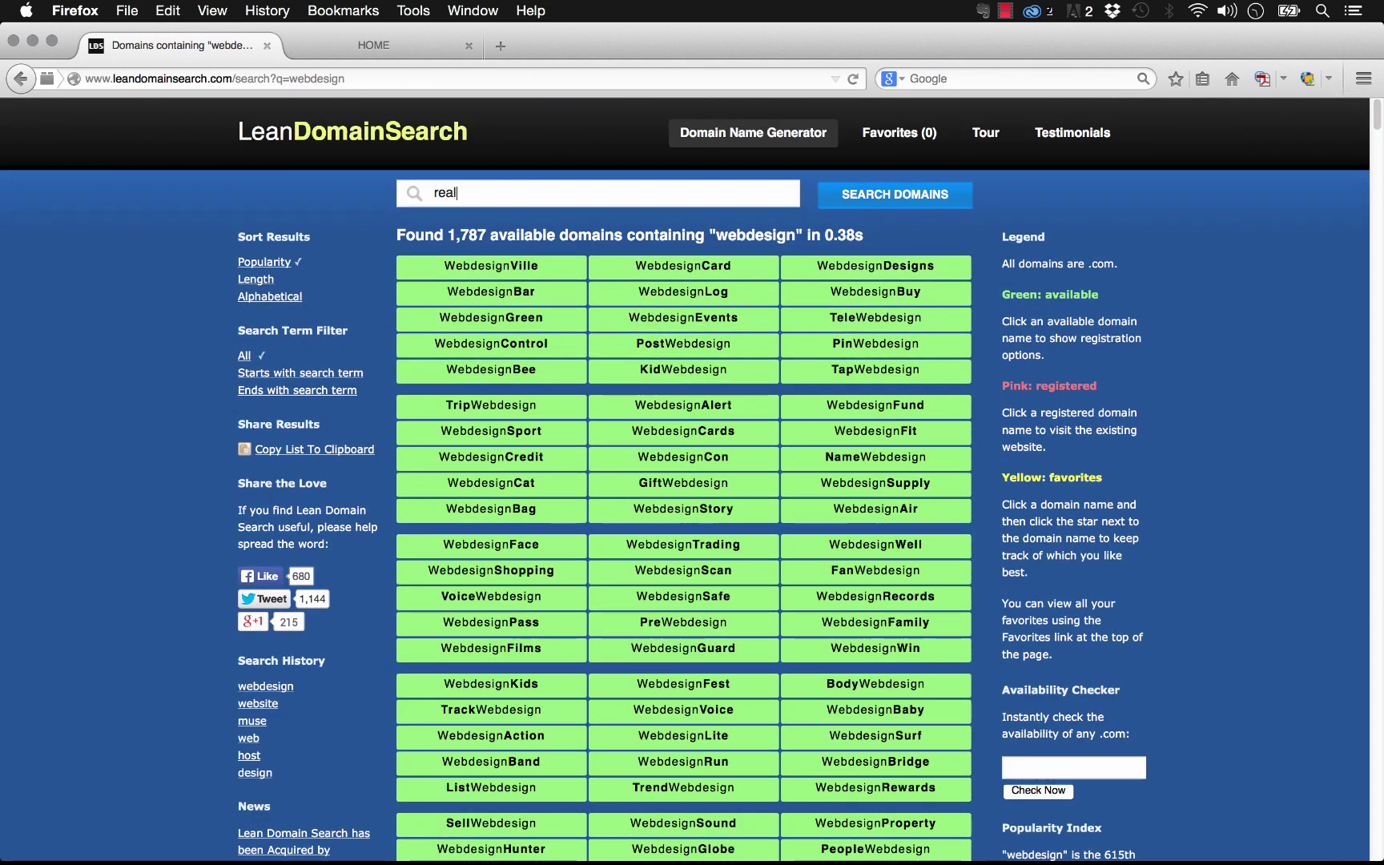
text(estate)
key(Return)
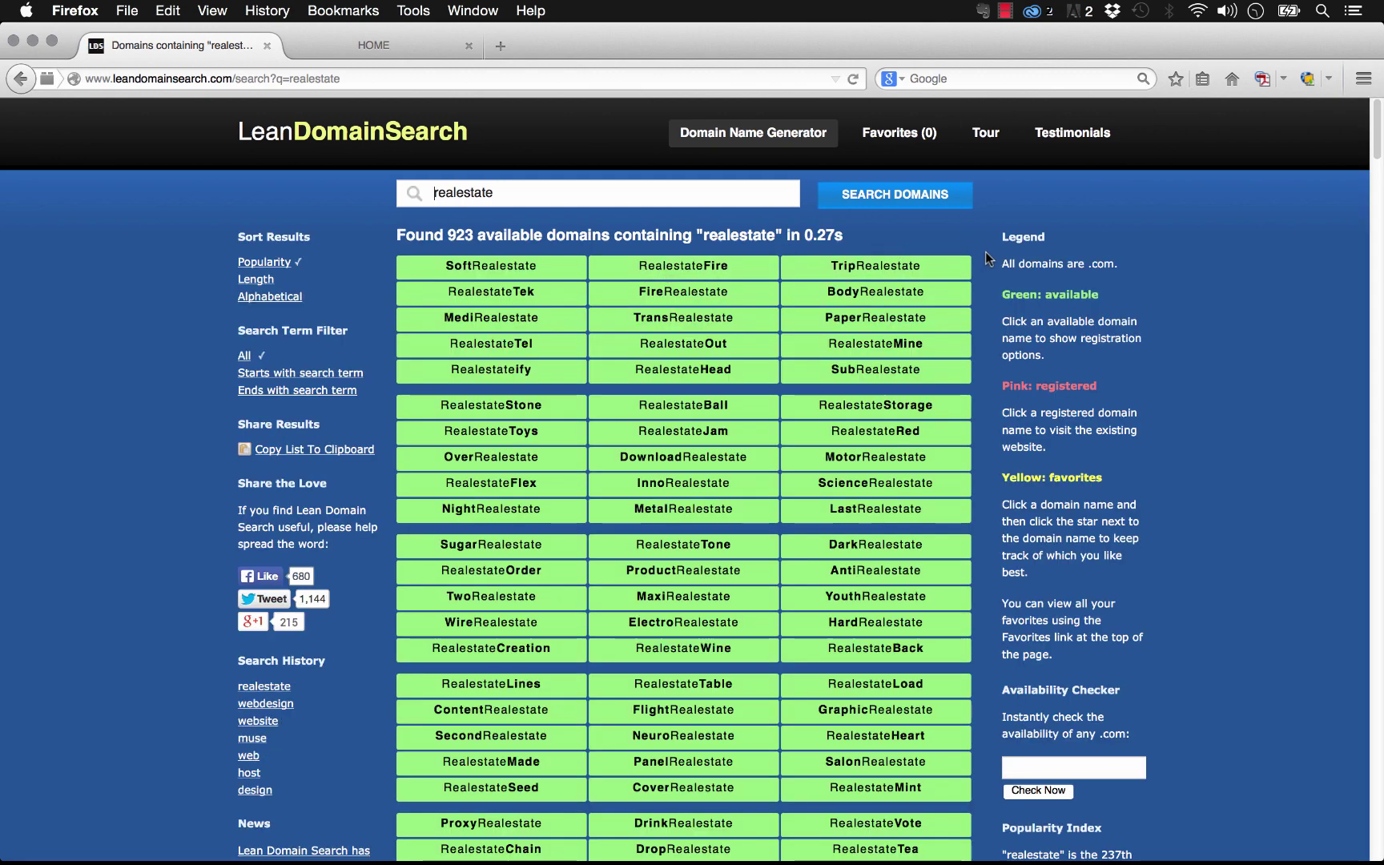
click(683, 351)
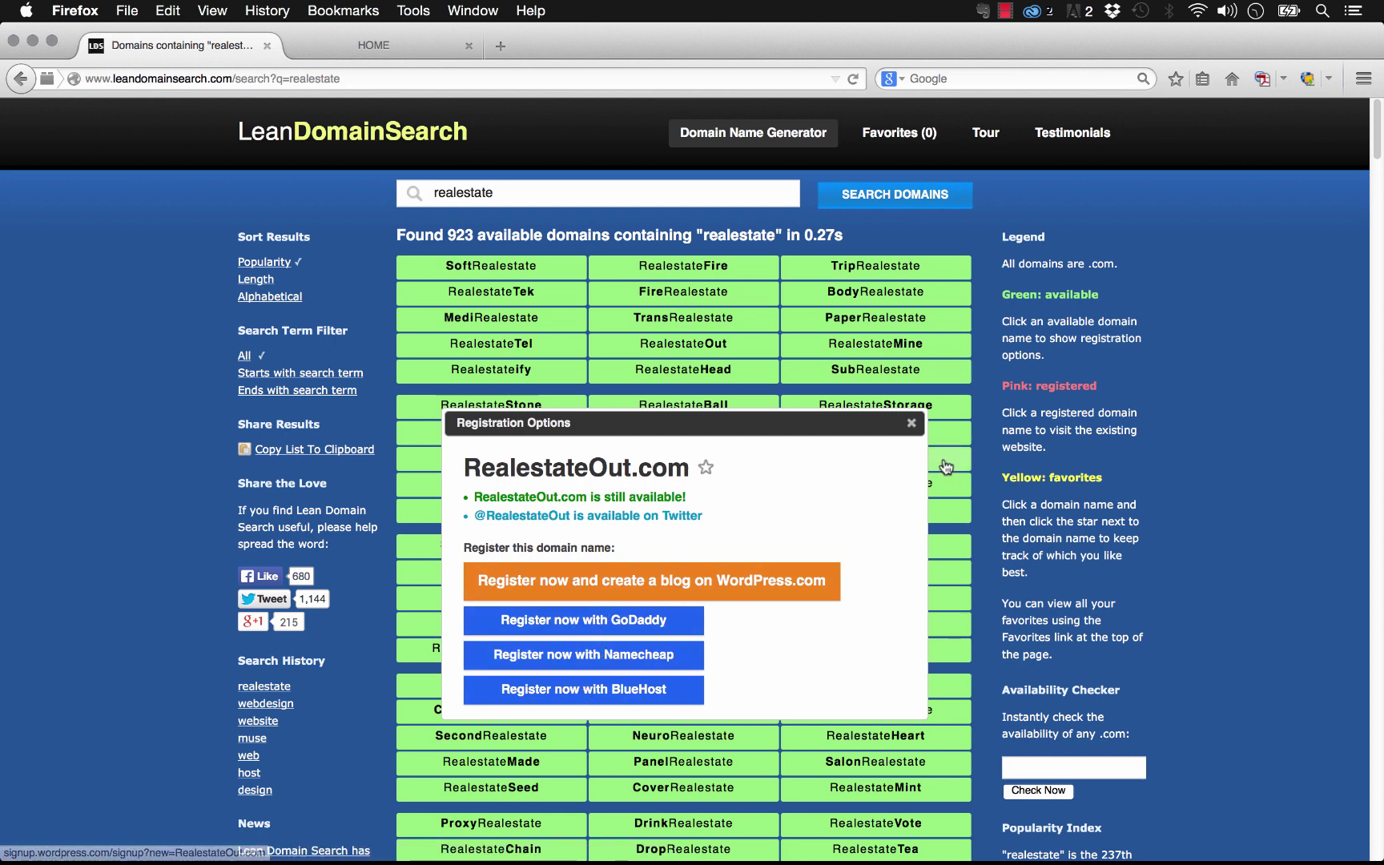
click(910, 423)
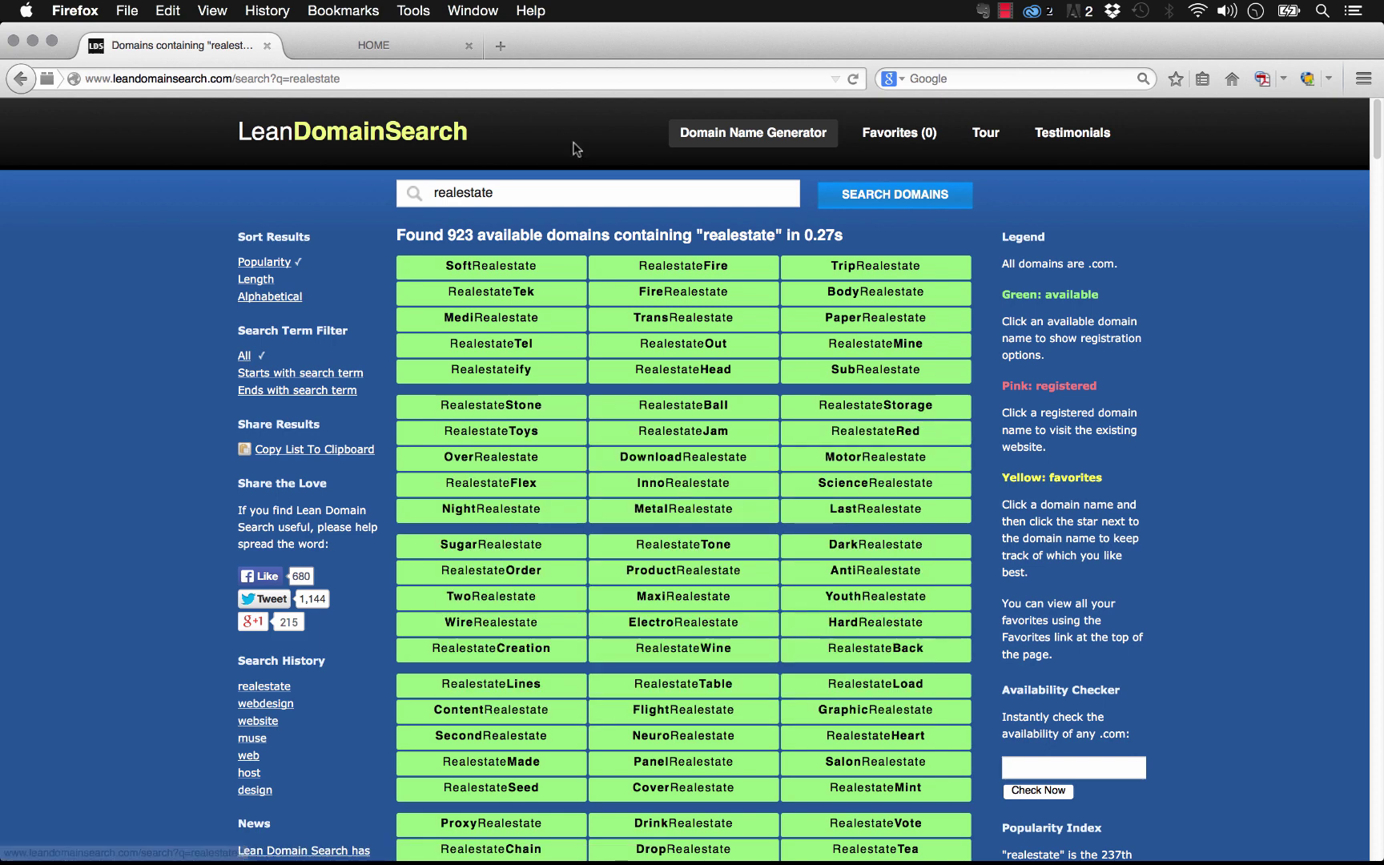
Step: Open godaddy.com in a new tab and dismiss the special offer banner
click(500, 45)
text(godaddy.com)
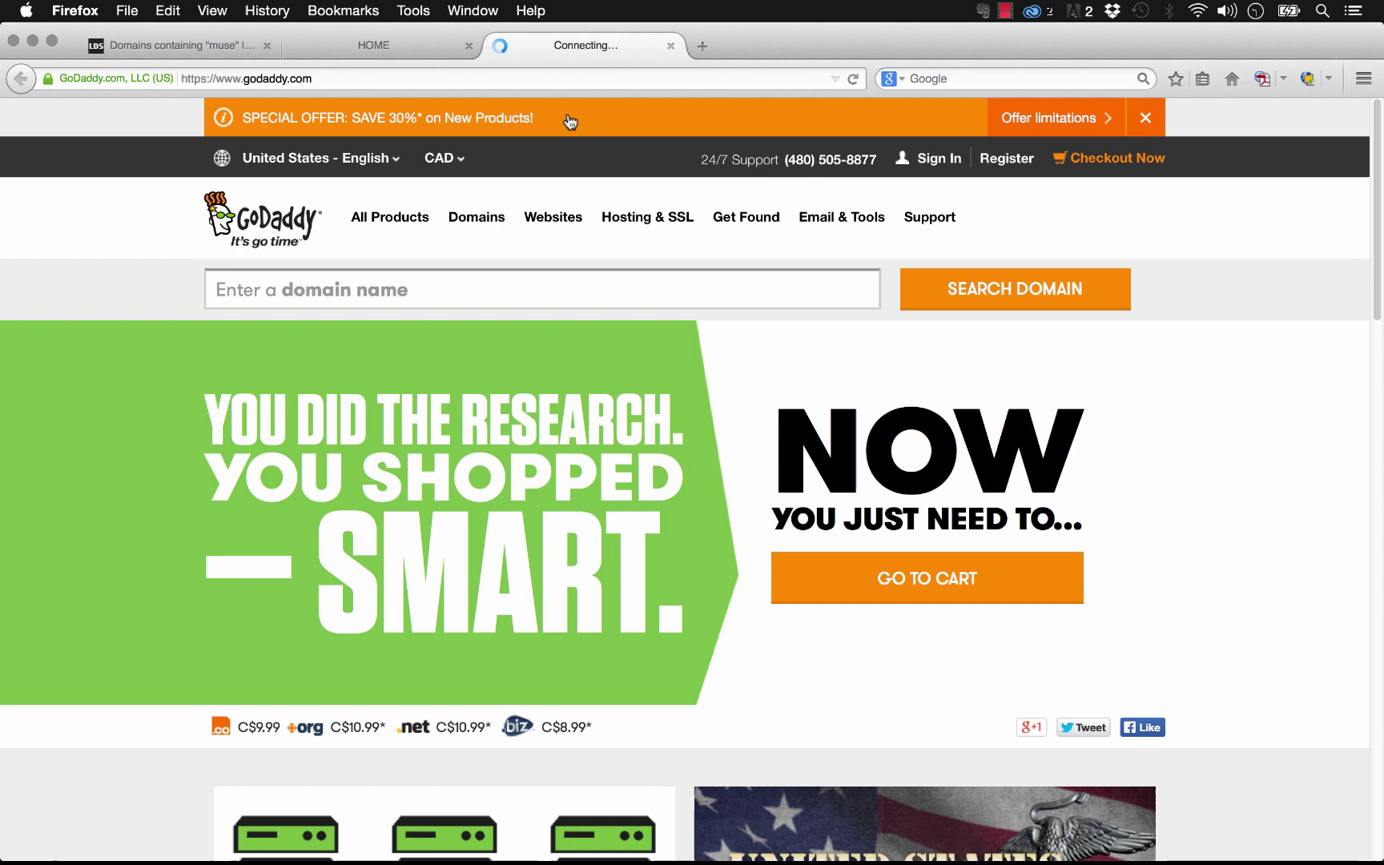
click(1147, 121)
Step: Search GoDaddy for the domain name museexperts.com
click(314, 251)
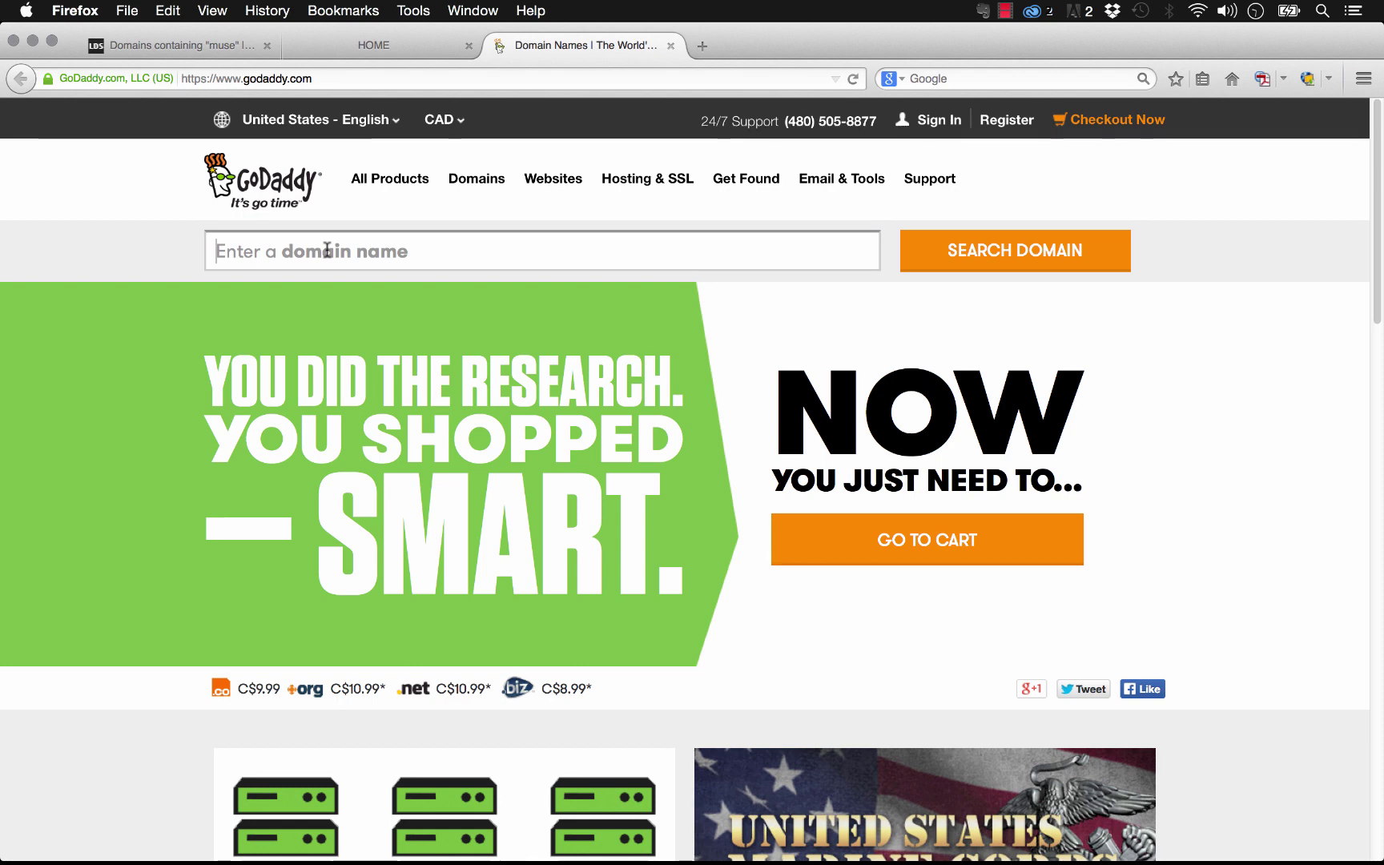
text(mus)
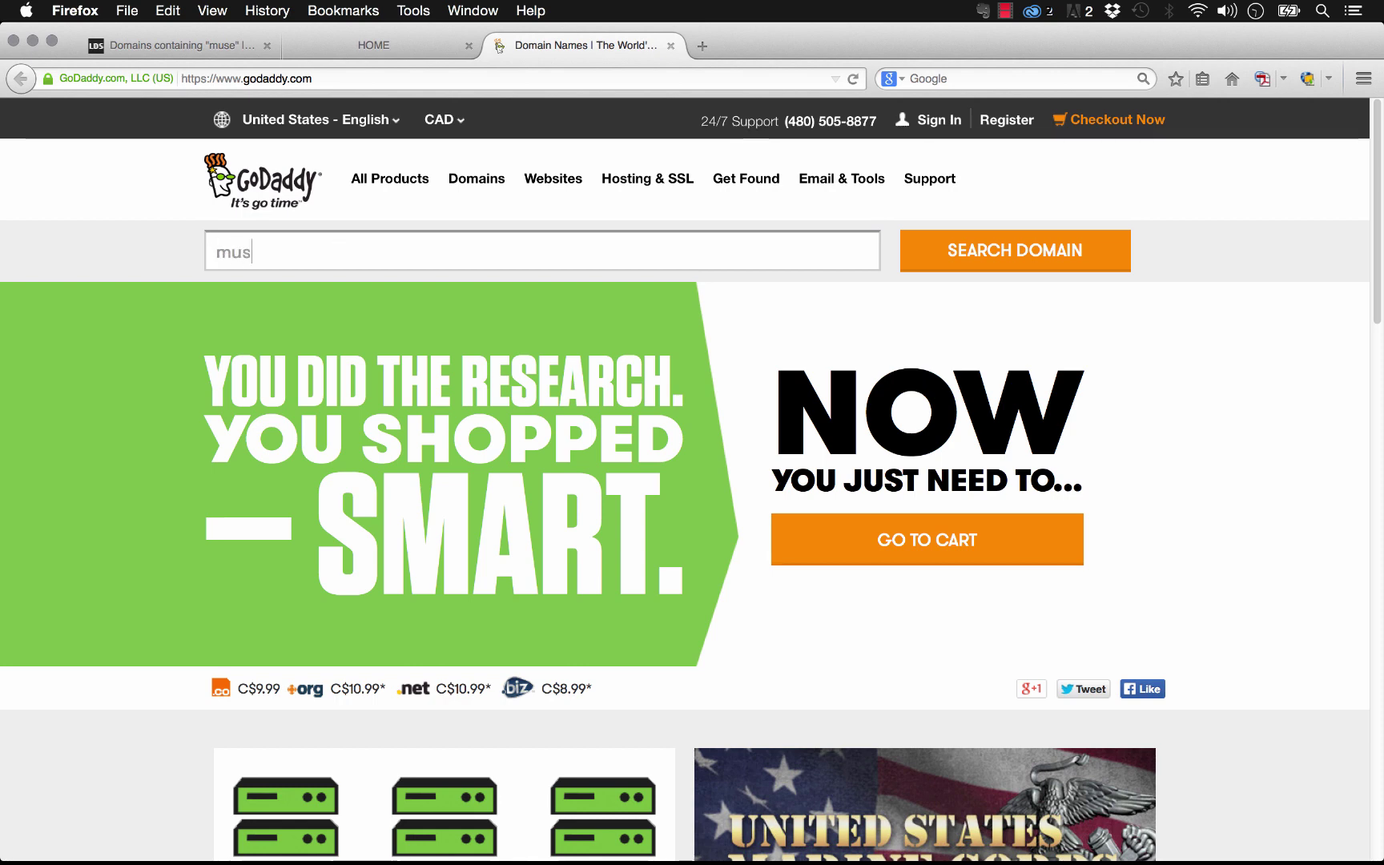
text(eexperts.com)
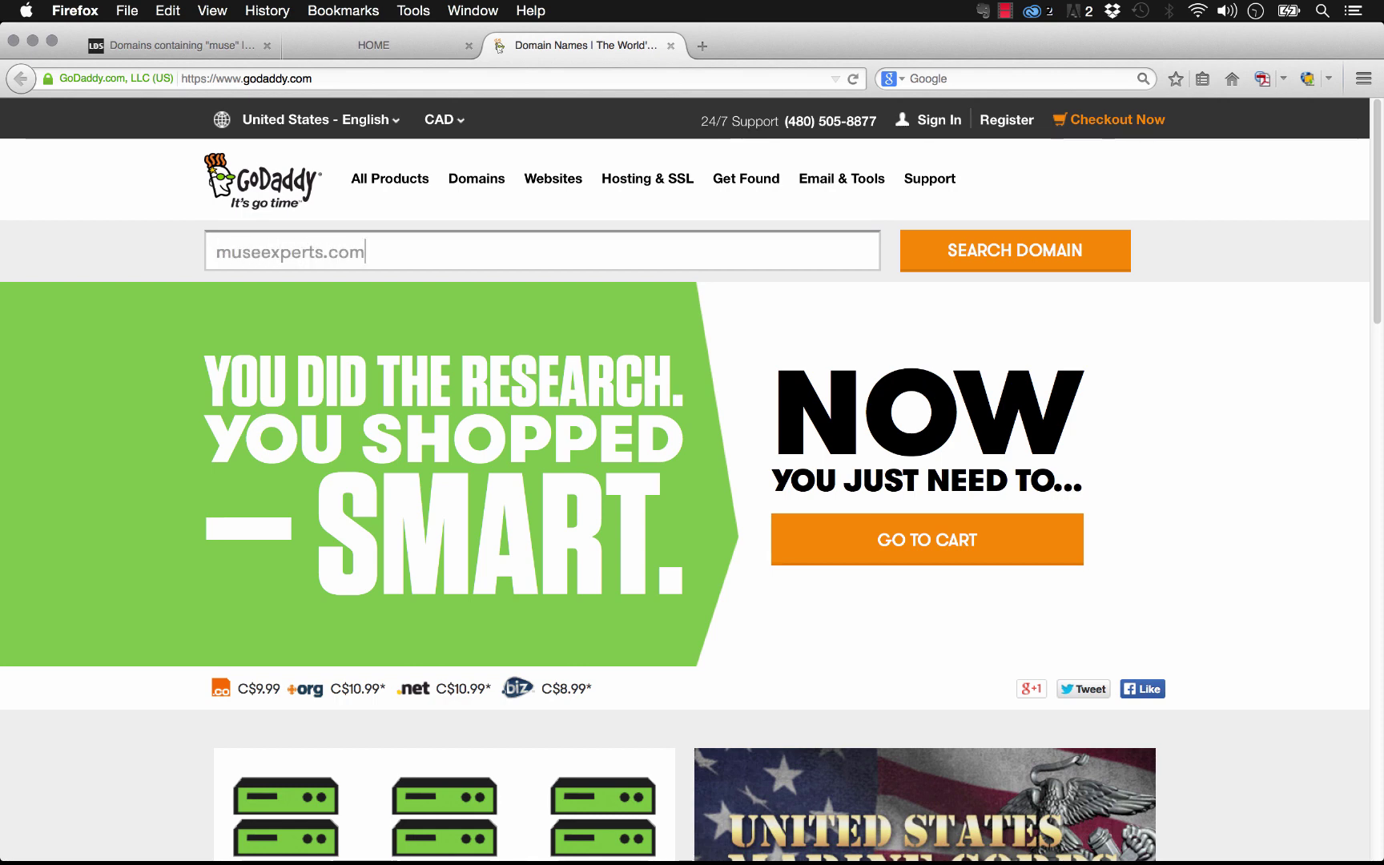
click(983, 237)
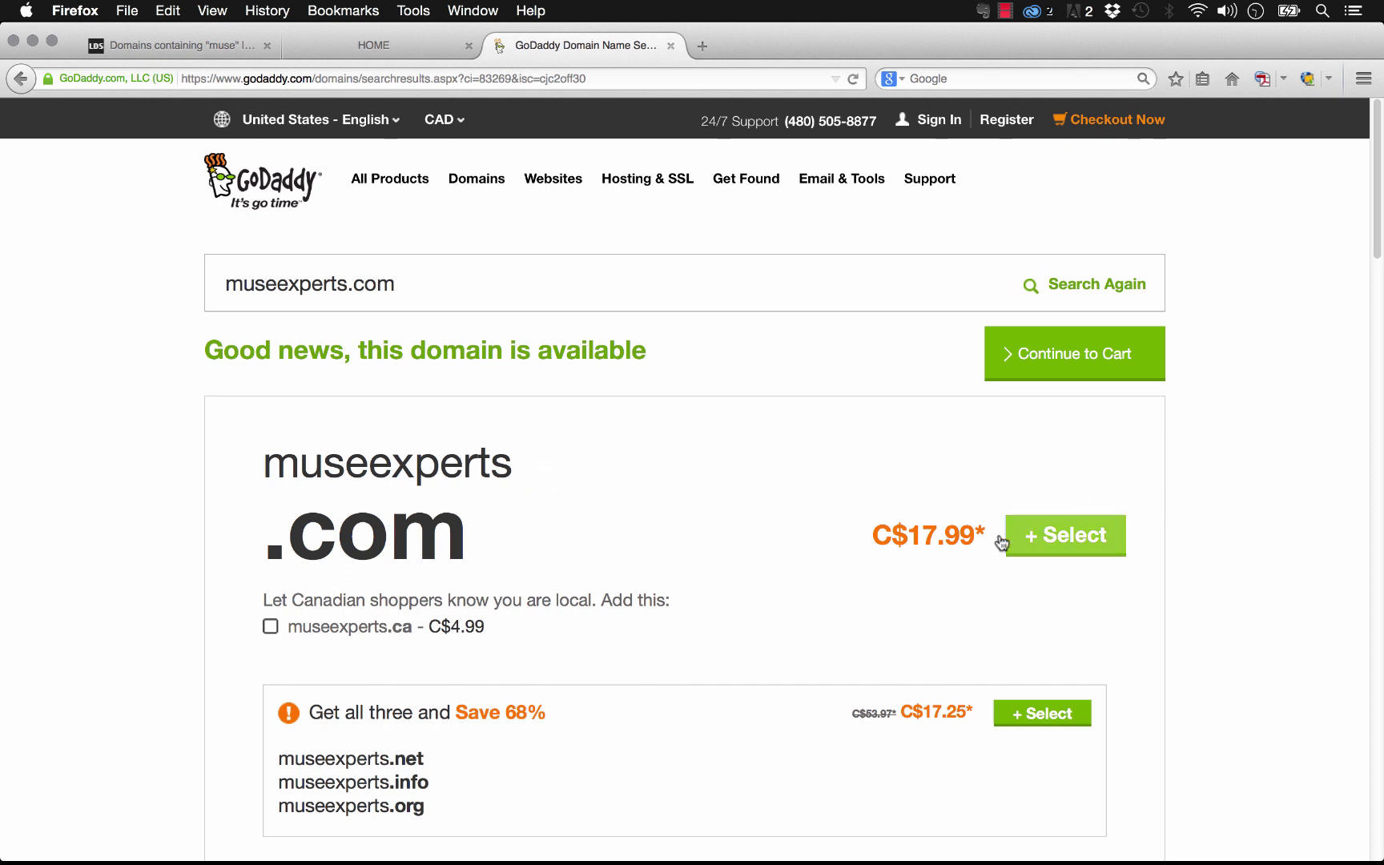
Step: Select the museexperts.com domain and continue to its purchase options, hiding the sales support box there
scroll(801, 537, down, 5)
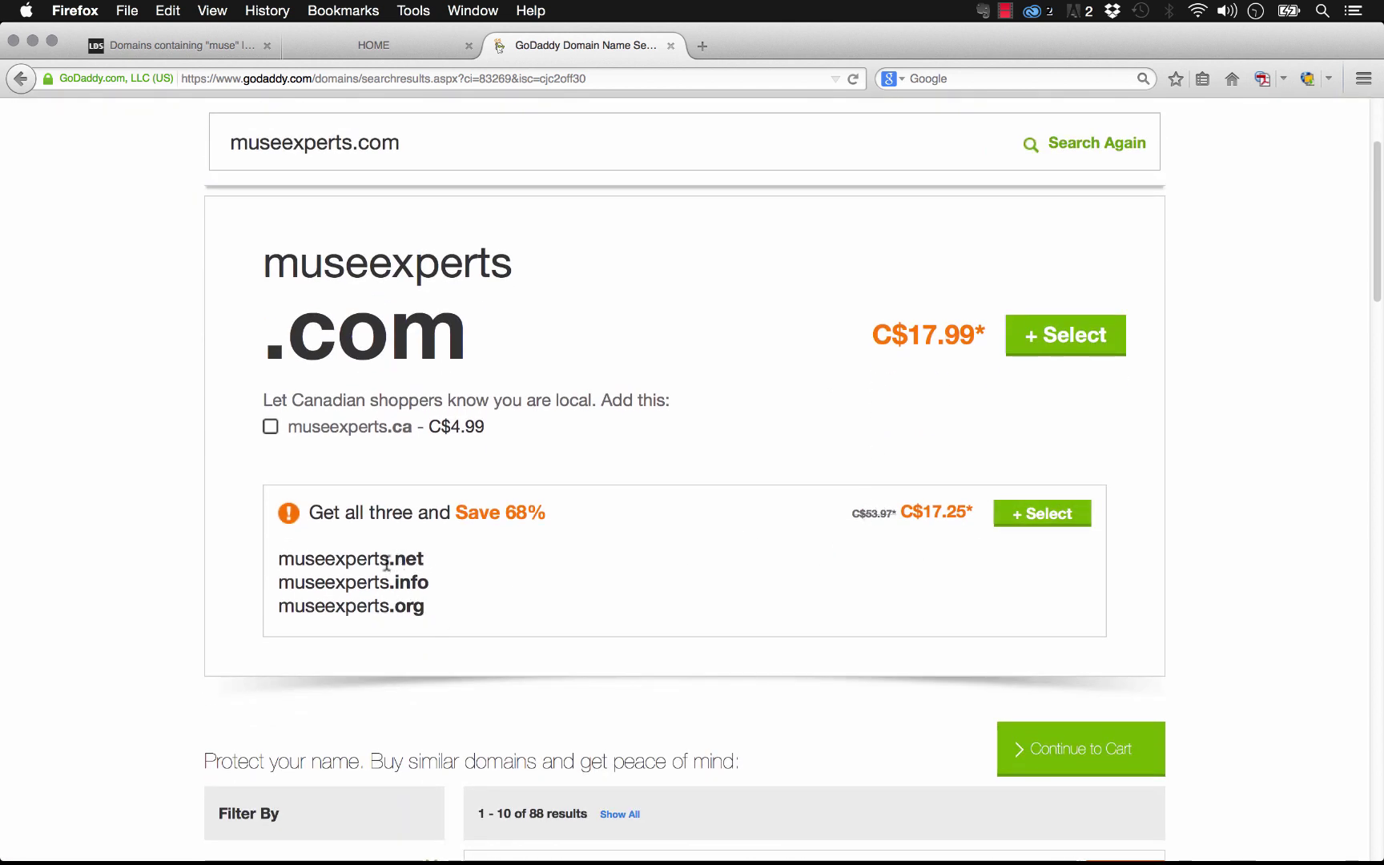
scroll(548, 535, down, 5)
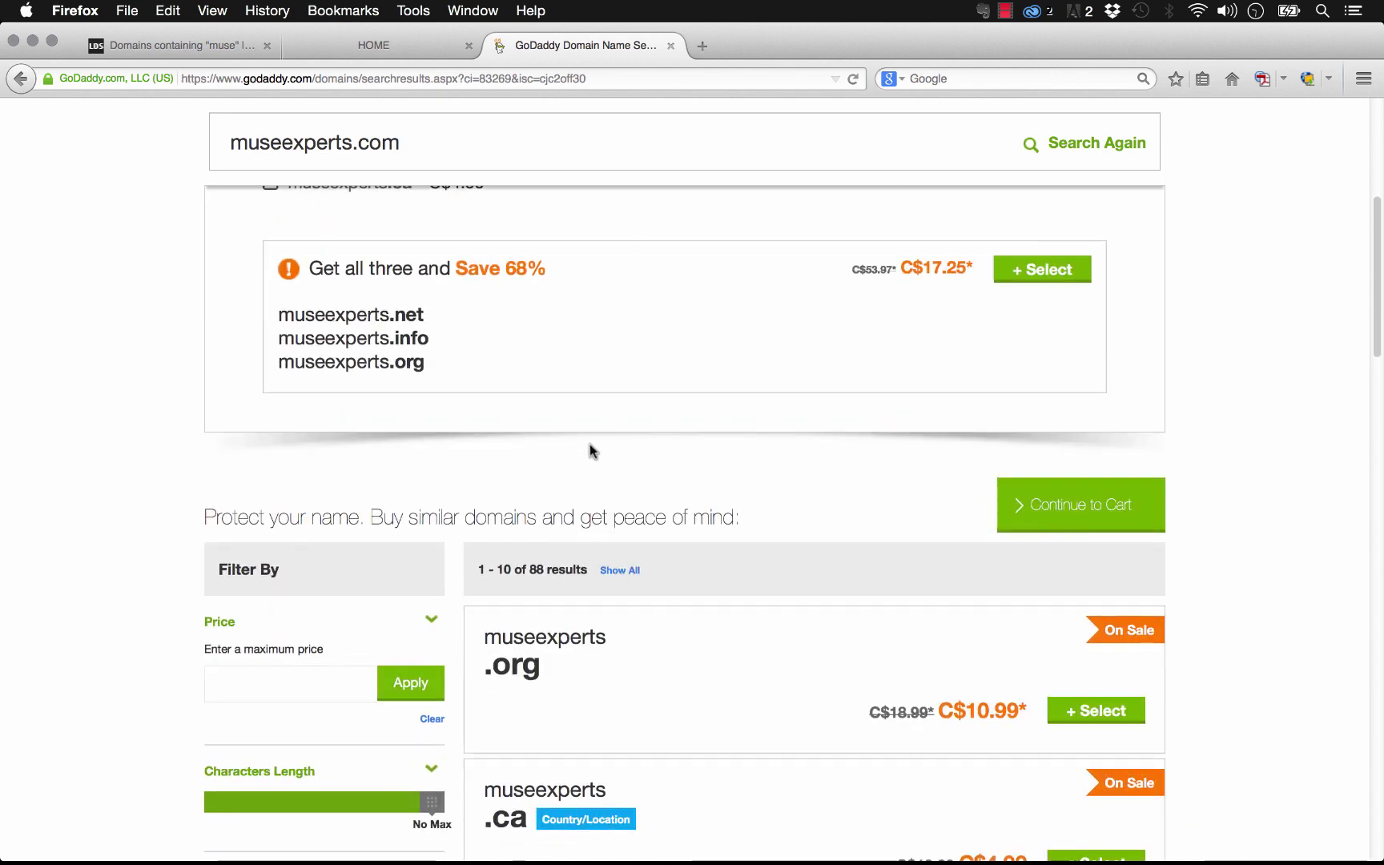
scroll(679, 455, up, 9)
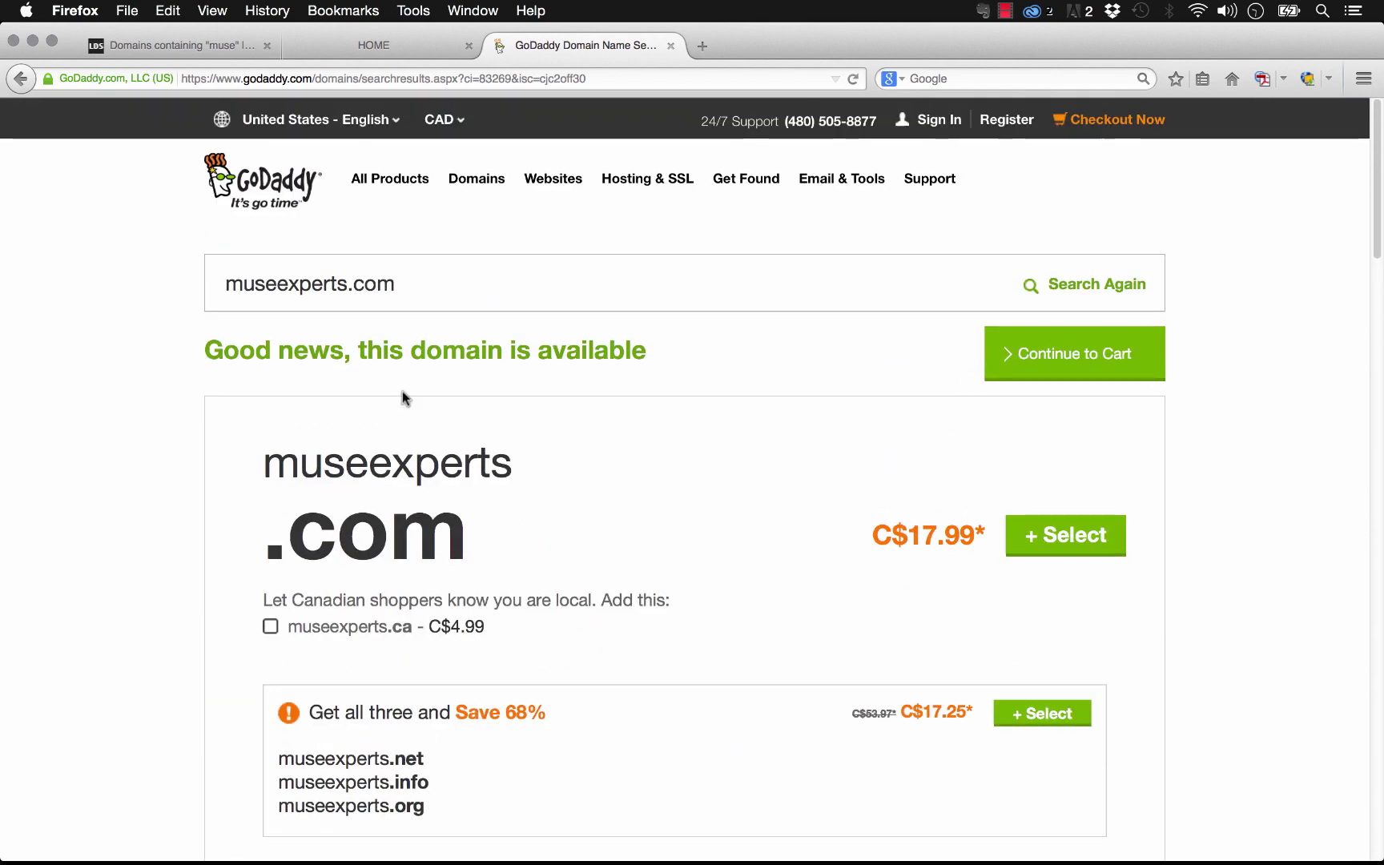
click(1076, 542)
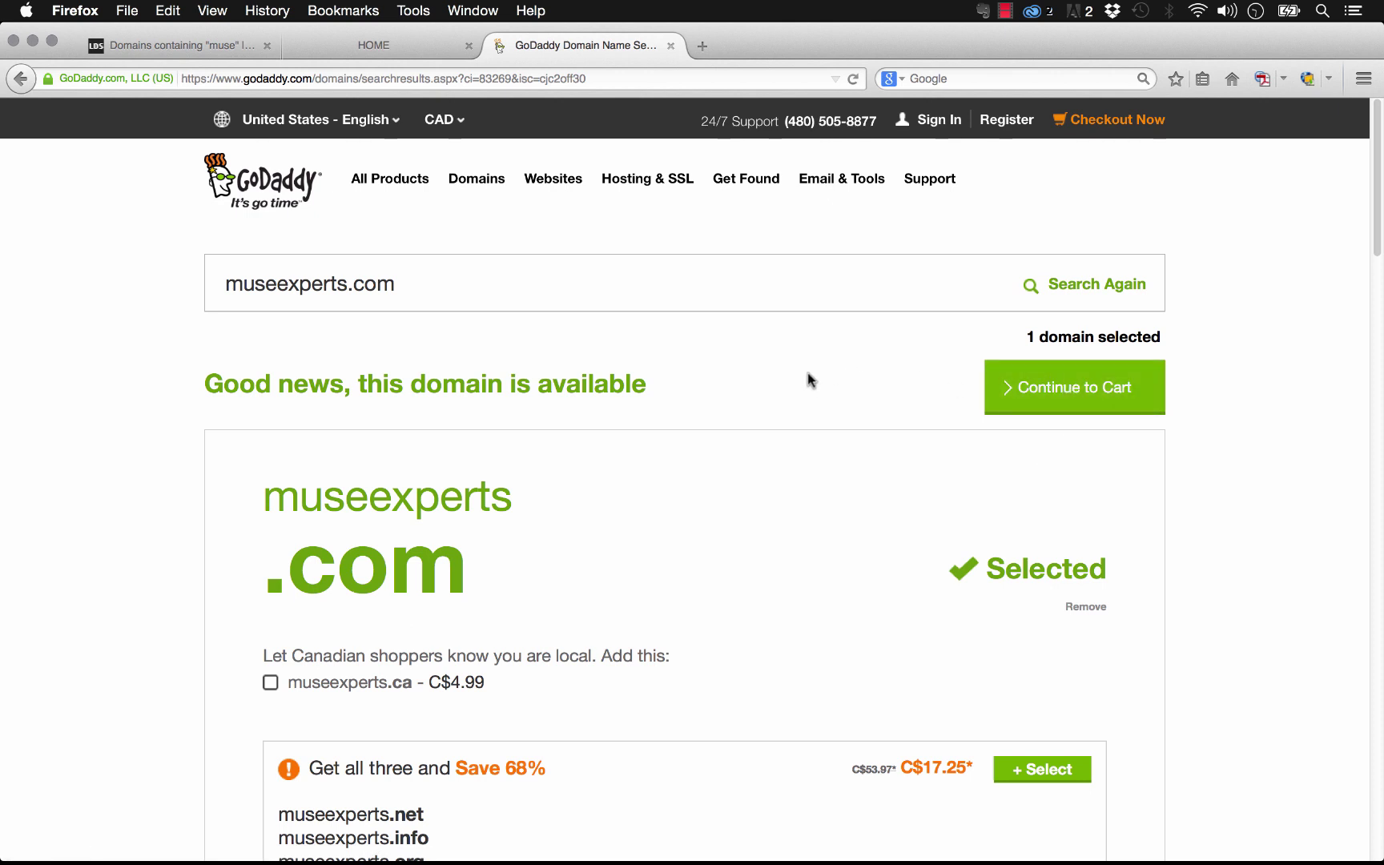
click(1087, 404)
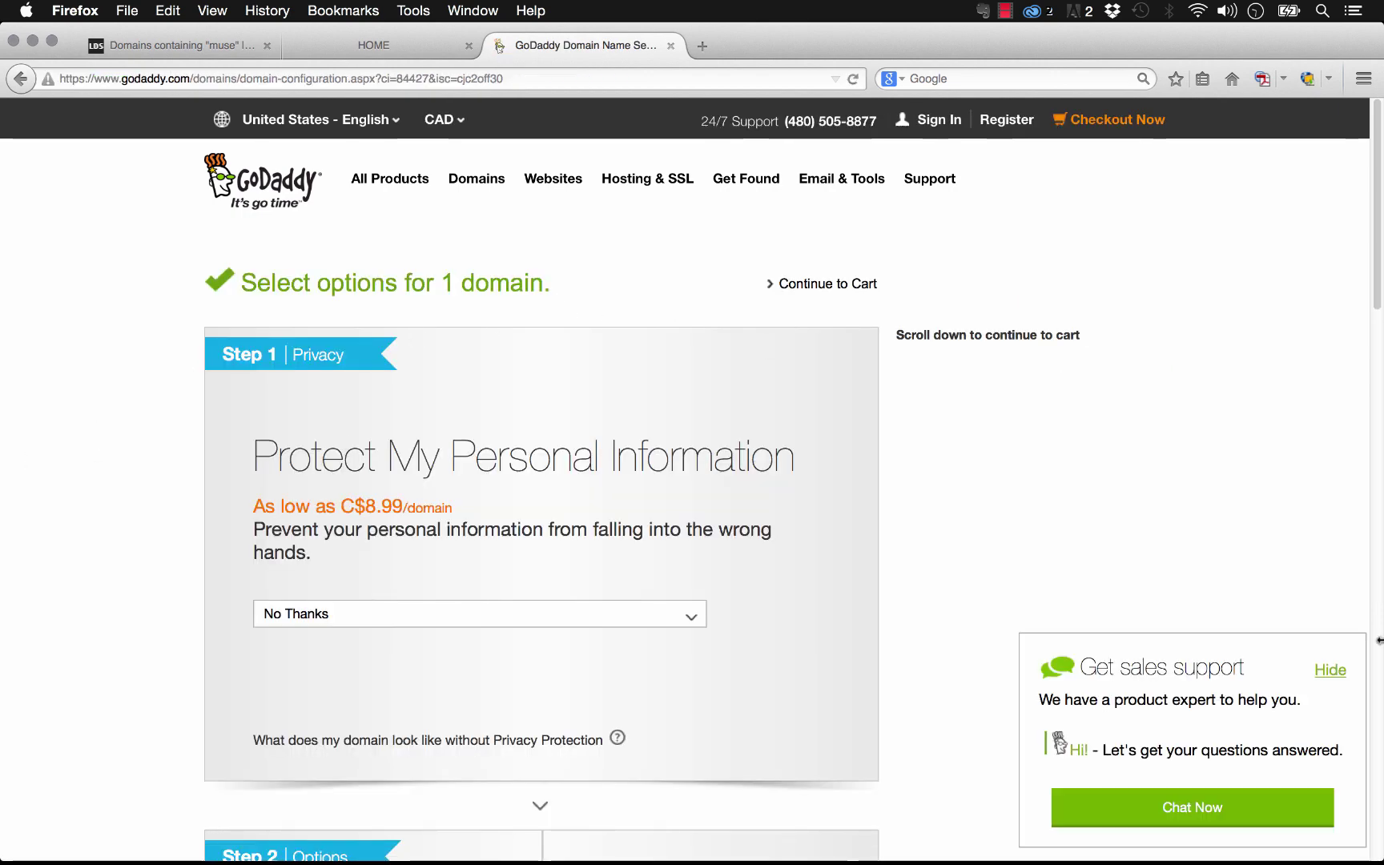
click(1331, 669)
scroll(711, 433, down, 3)
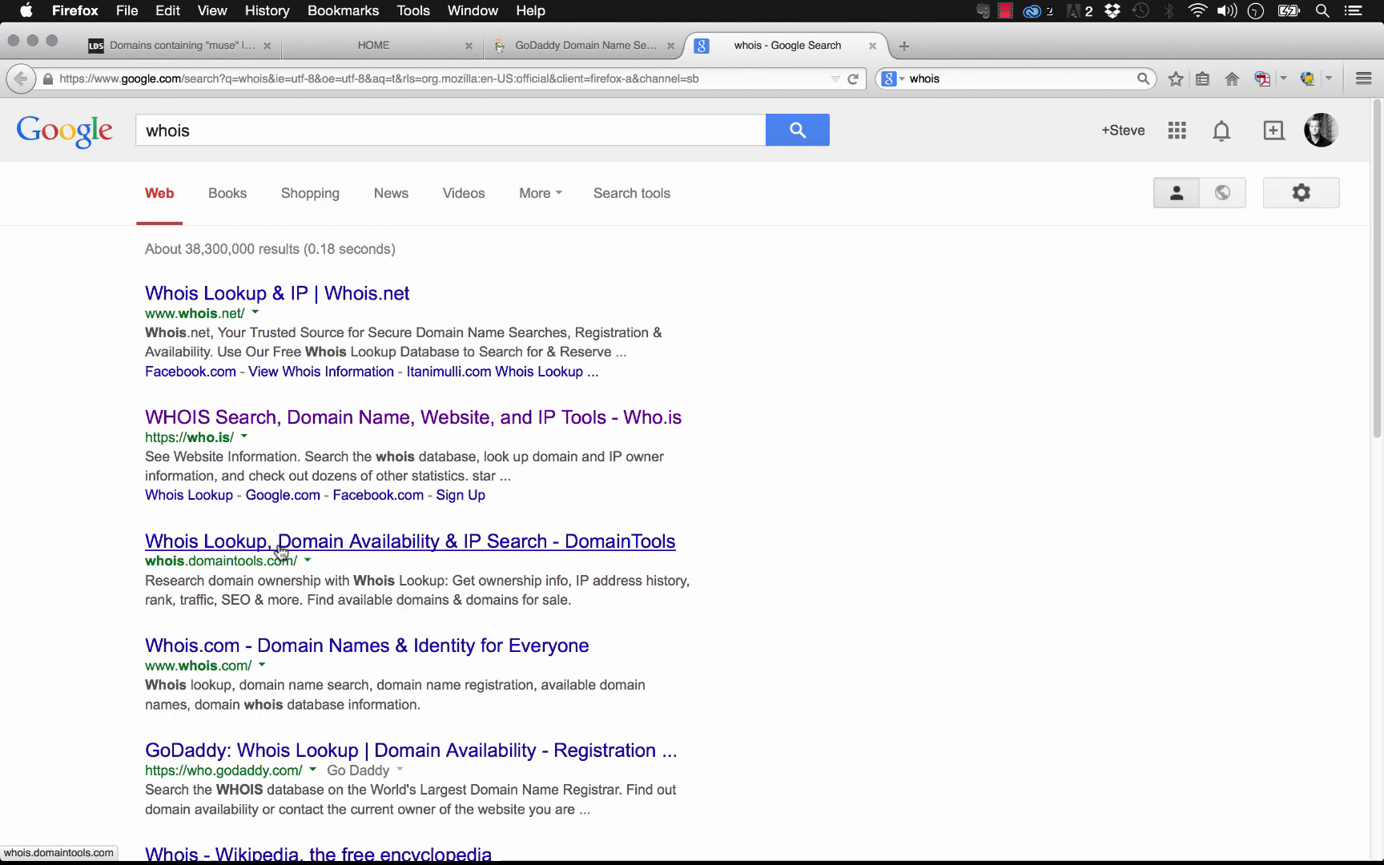
click(362, 418)
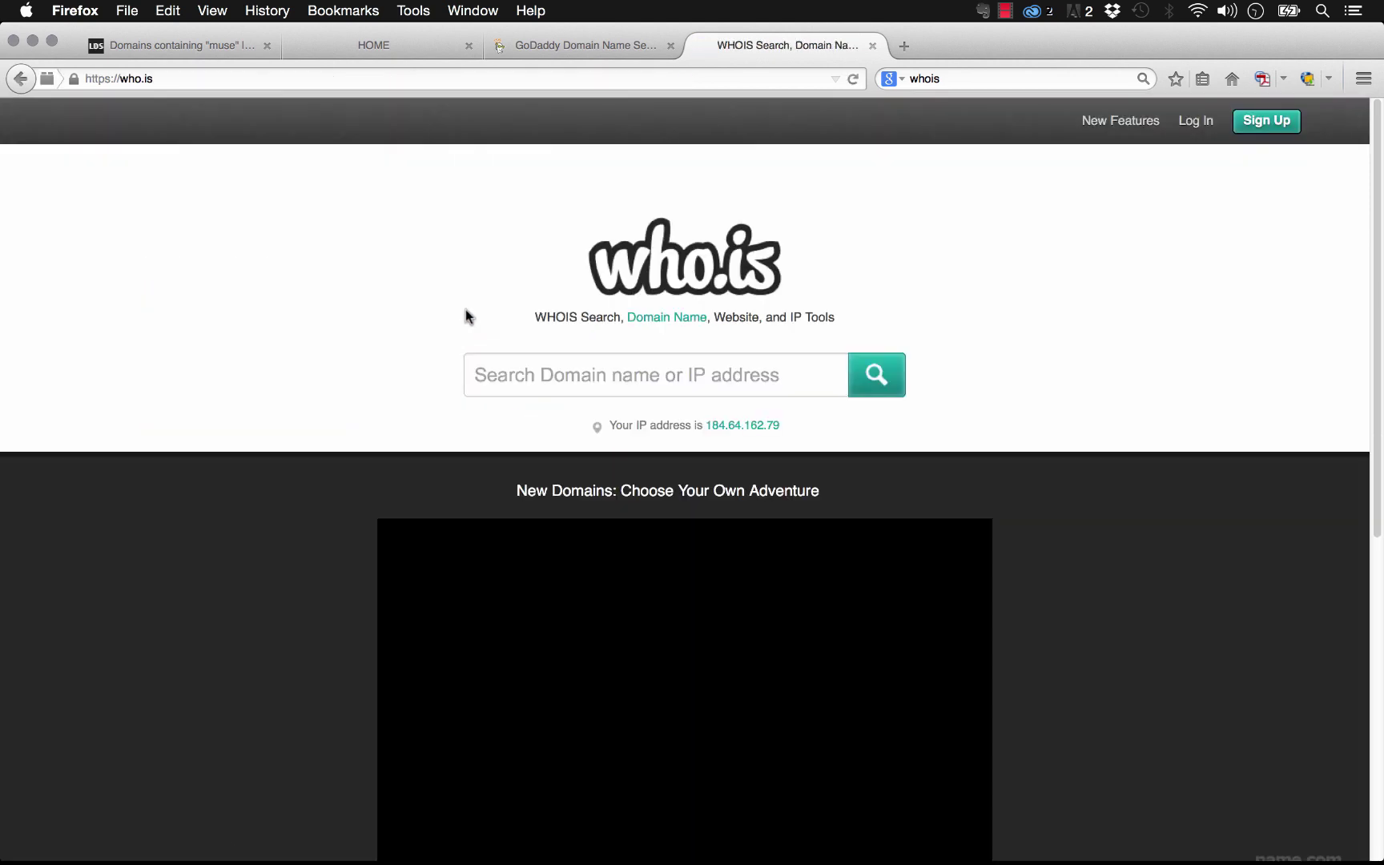
click(670, 374)
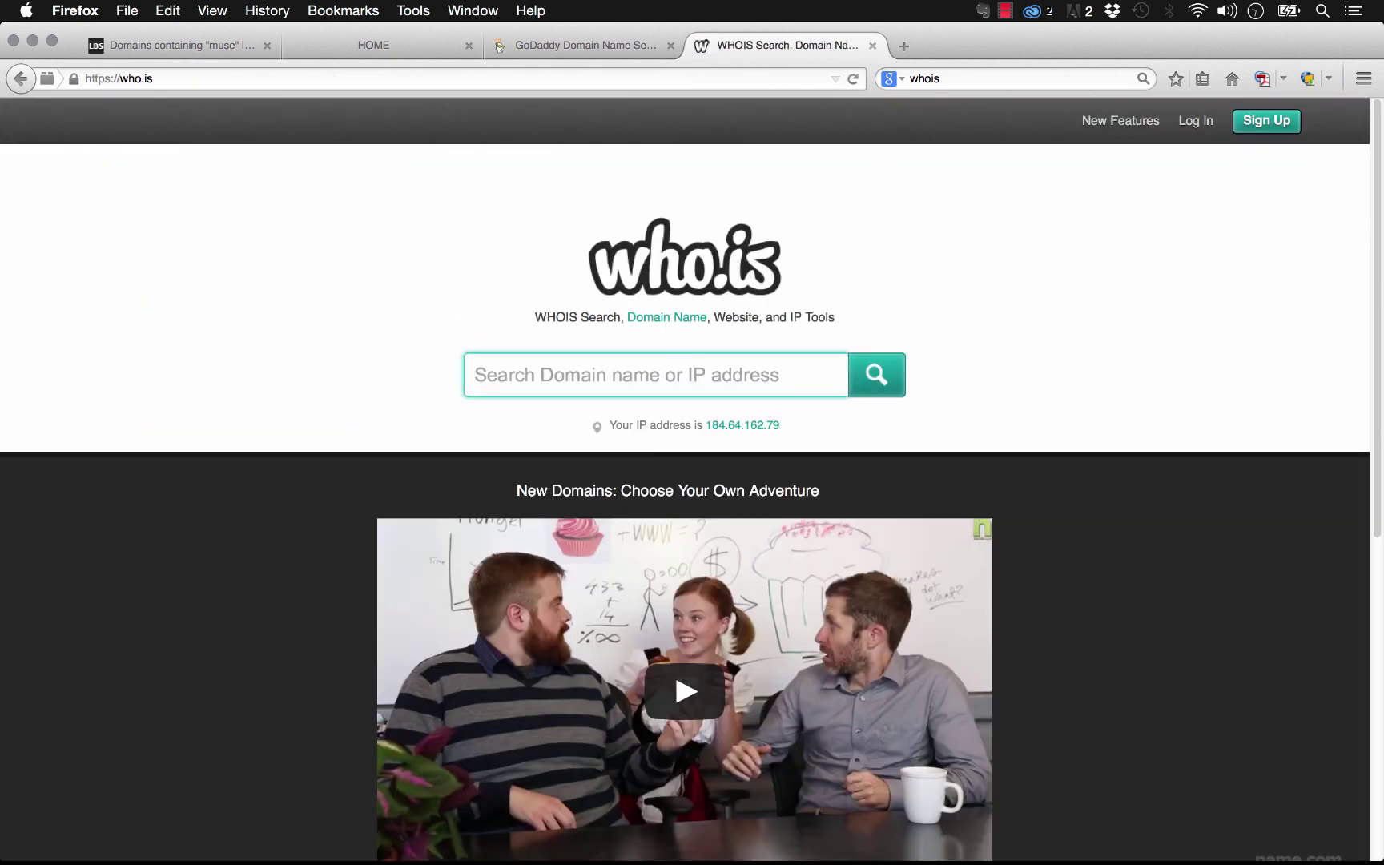
text(www.google.com)
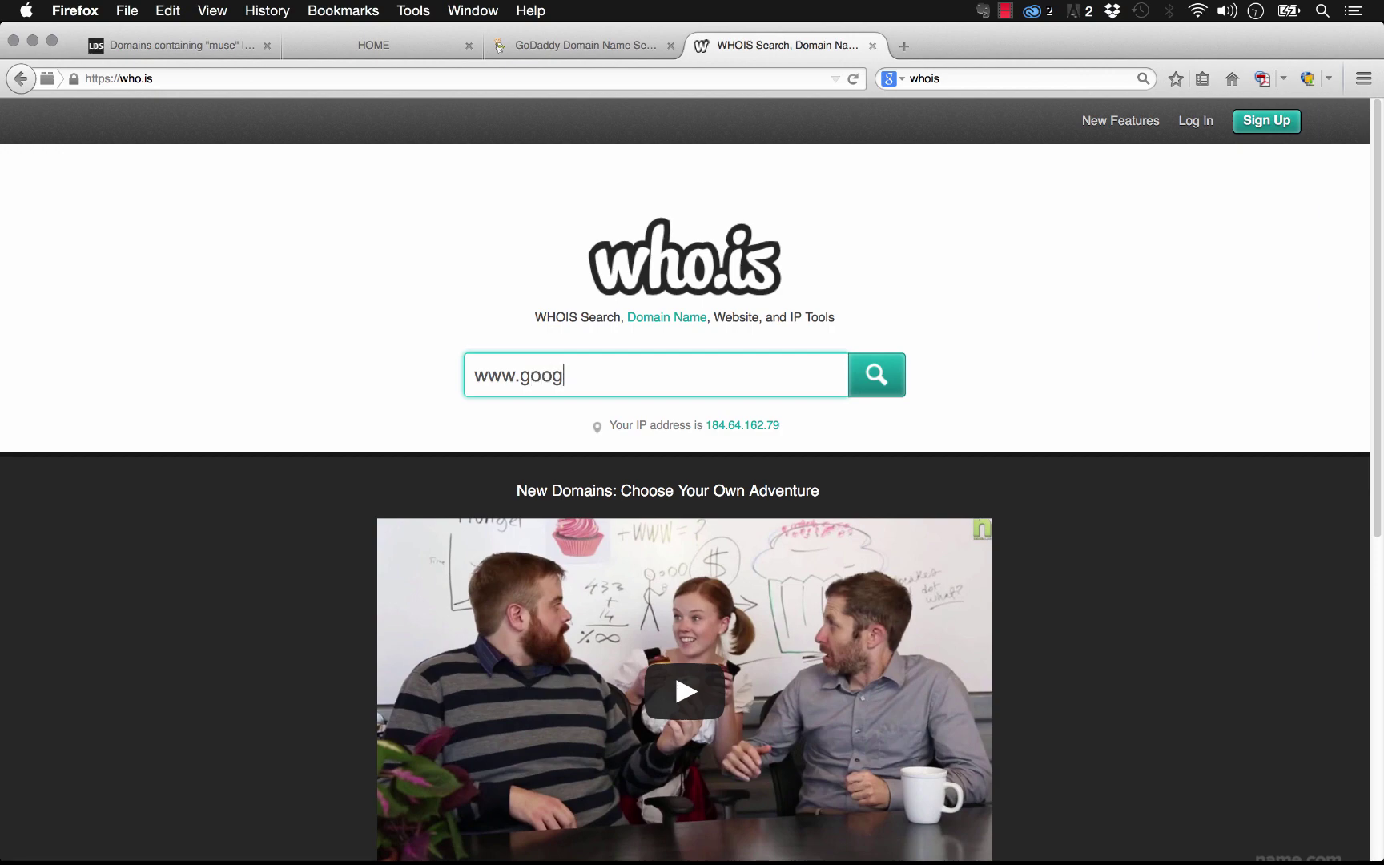
key(Return)
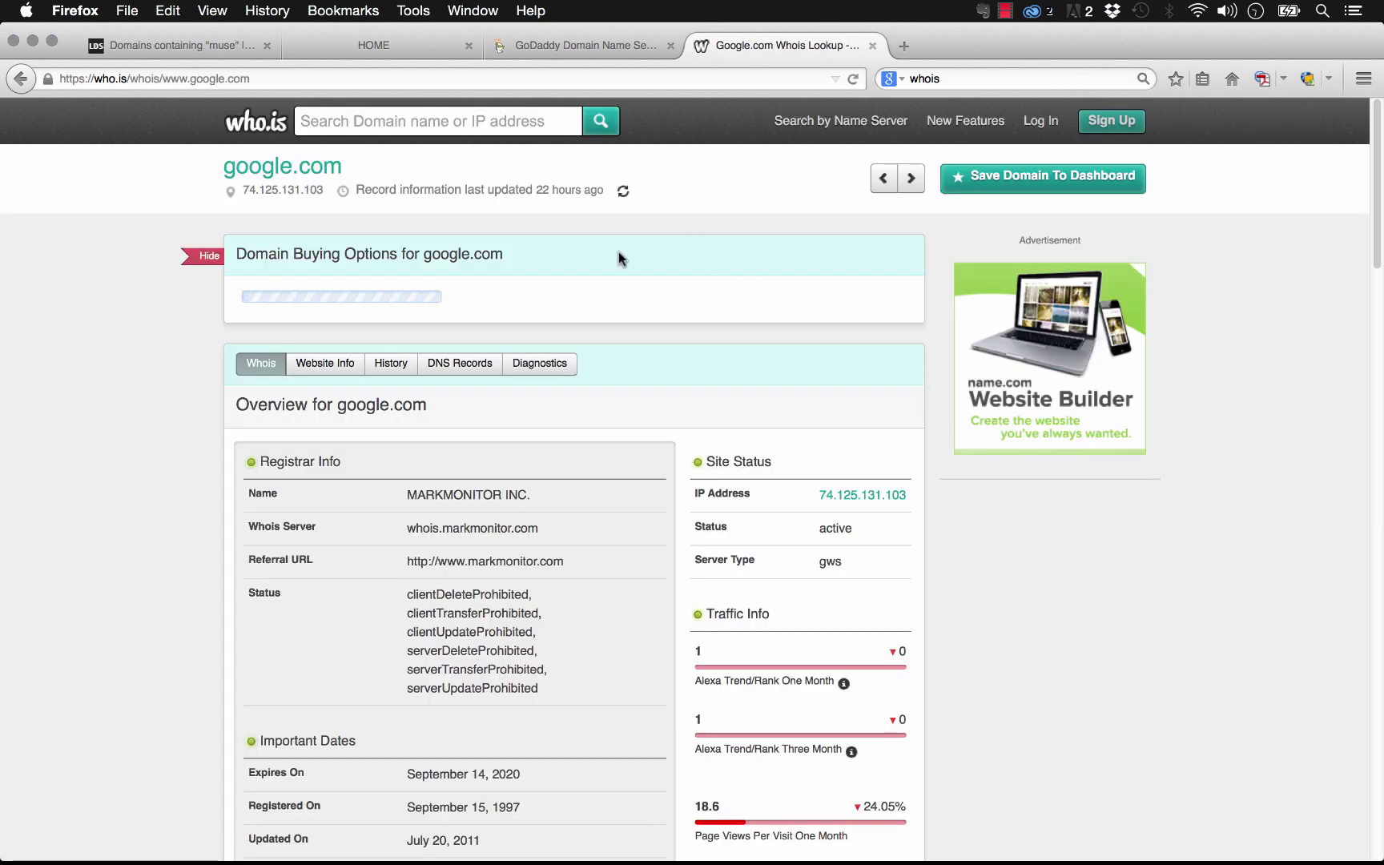
scroll(396, 613, down, 5)
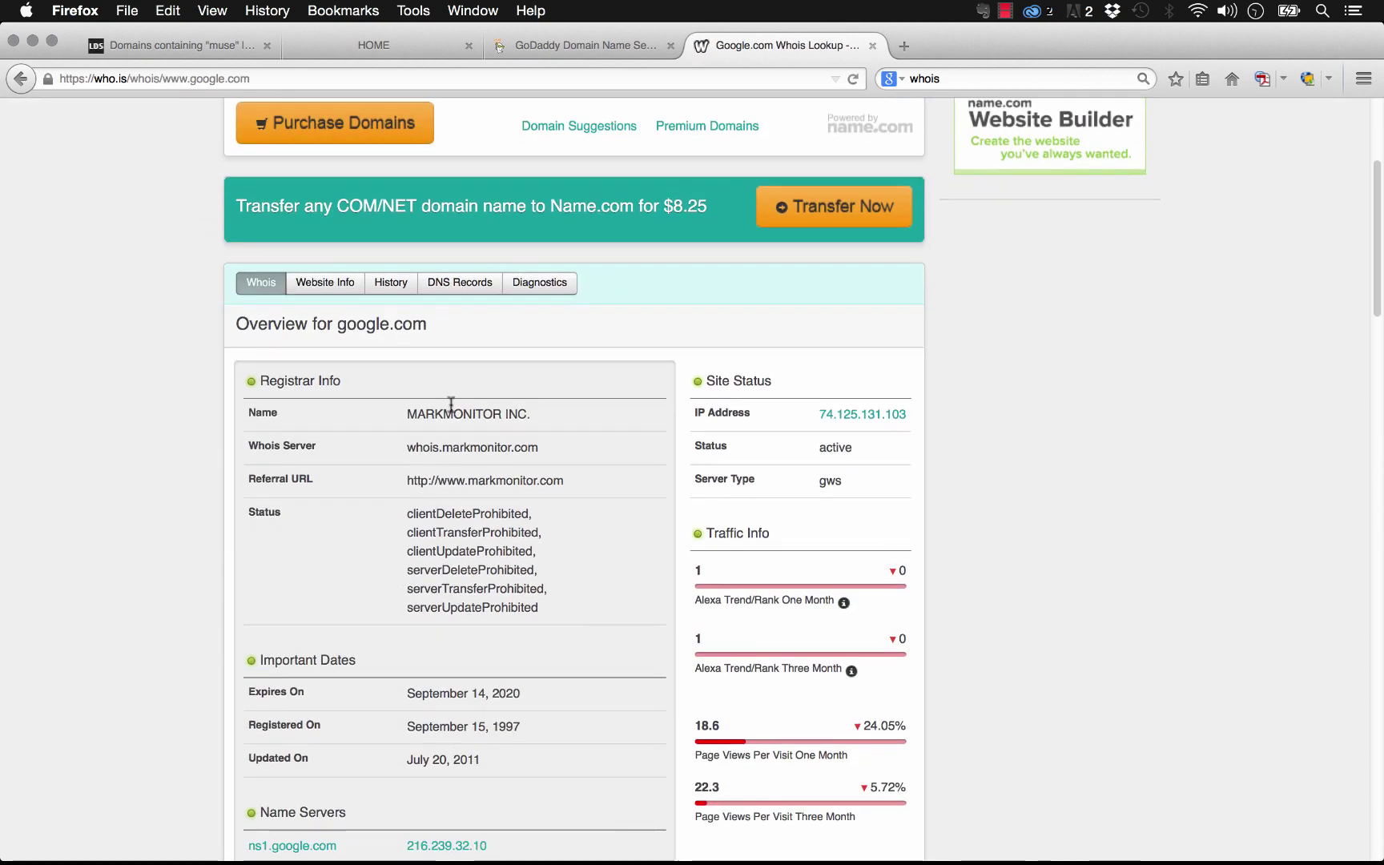
drag(407, 413, 533, 417)
click(534, 416)
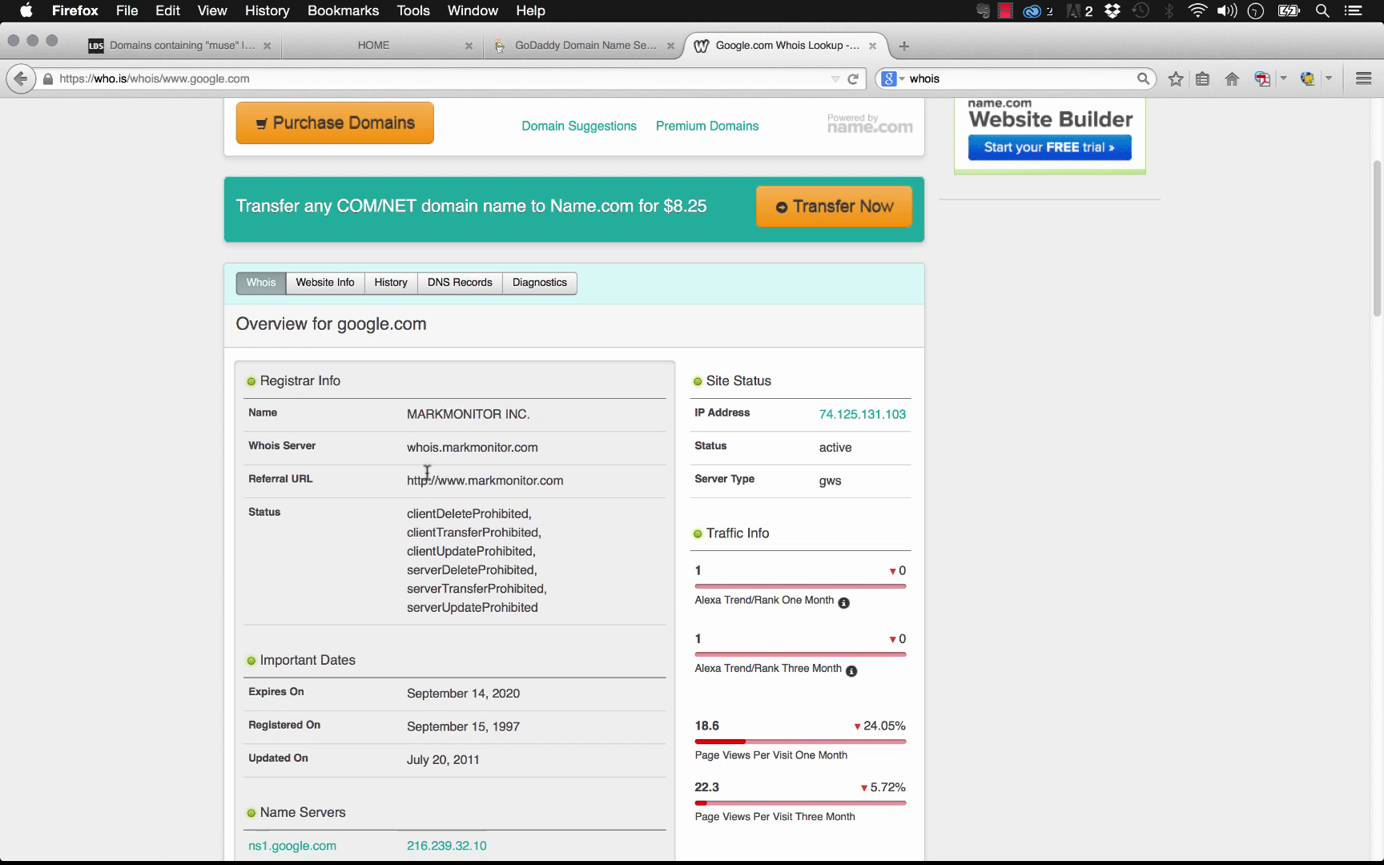
scroll(421, 525, down, 3)
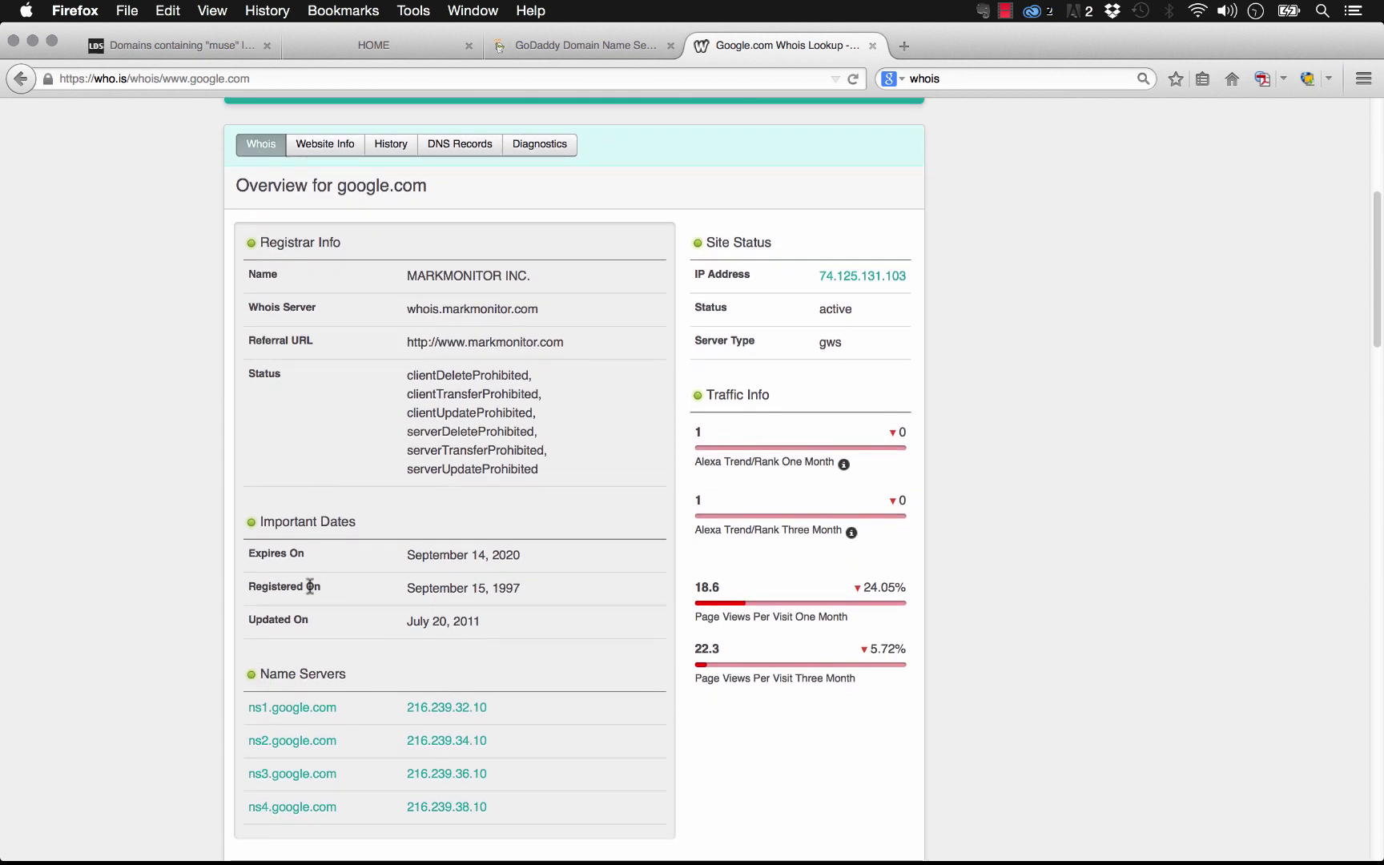
scroll(481, 633, down, 1)
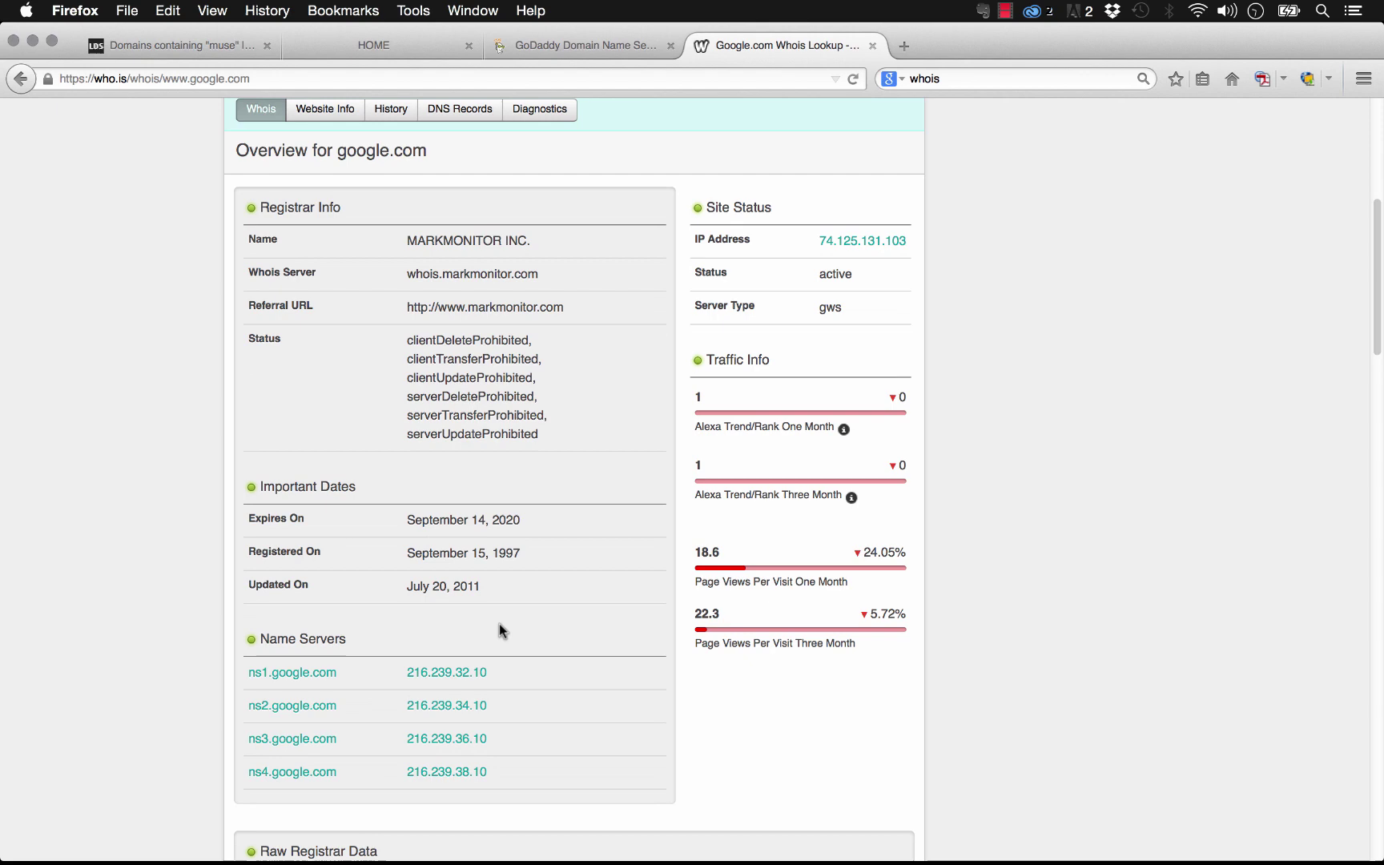
scroll(498, 623, up, 10)
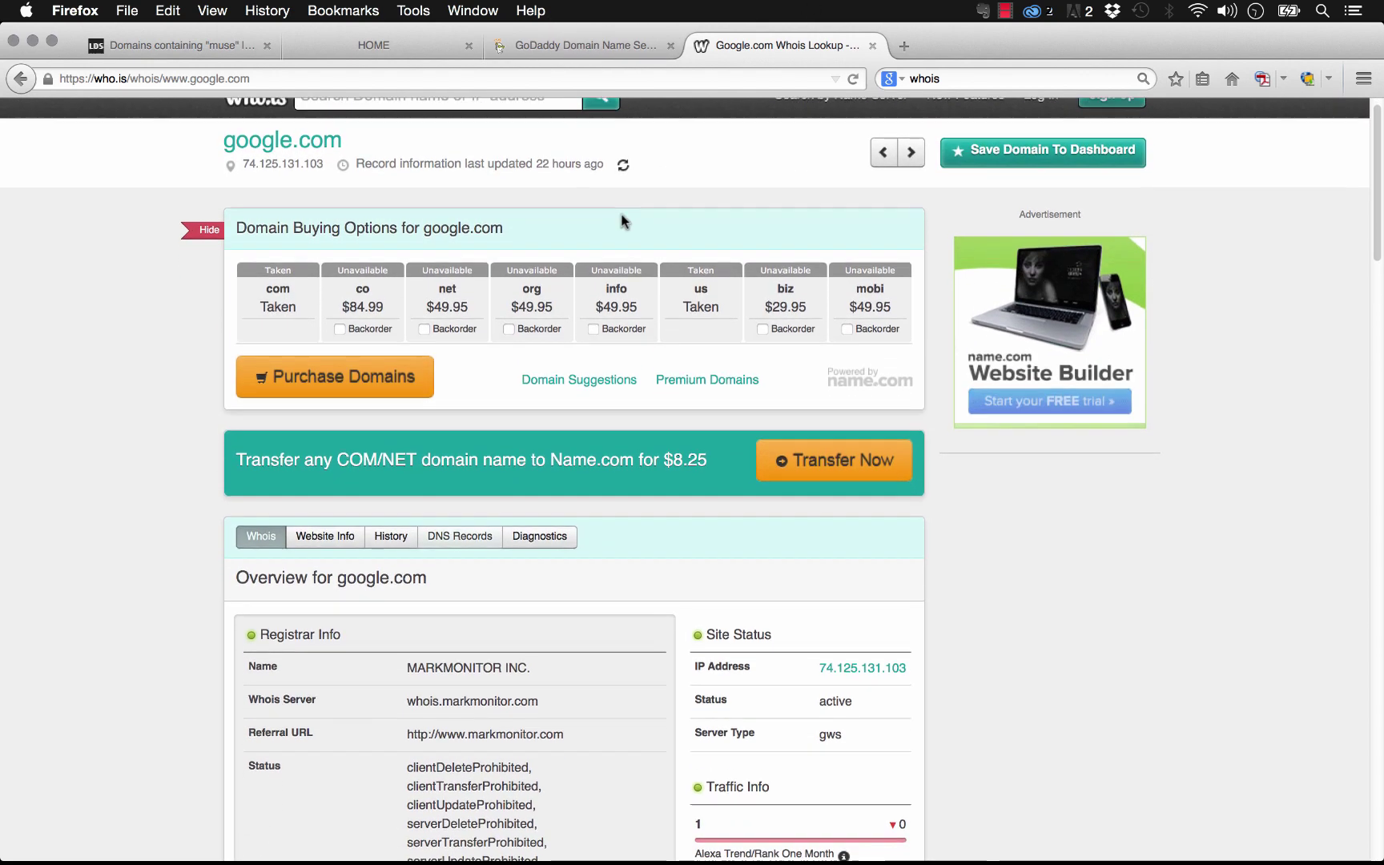
Step: Return to the GoDaddy domain options and set the privacy choice to Privacy & Business Protection
click(605, 45)
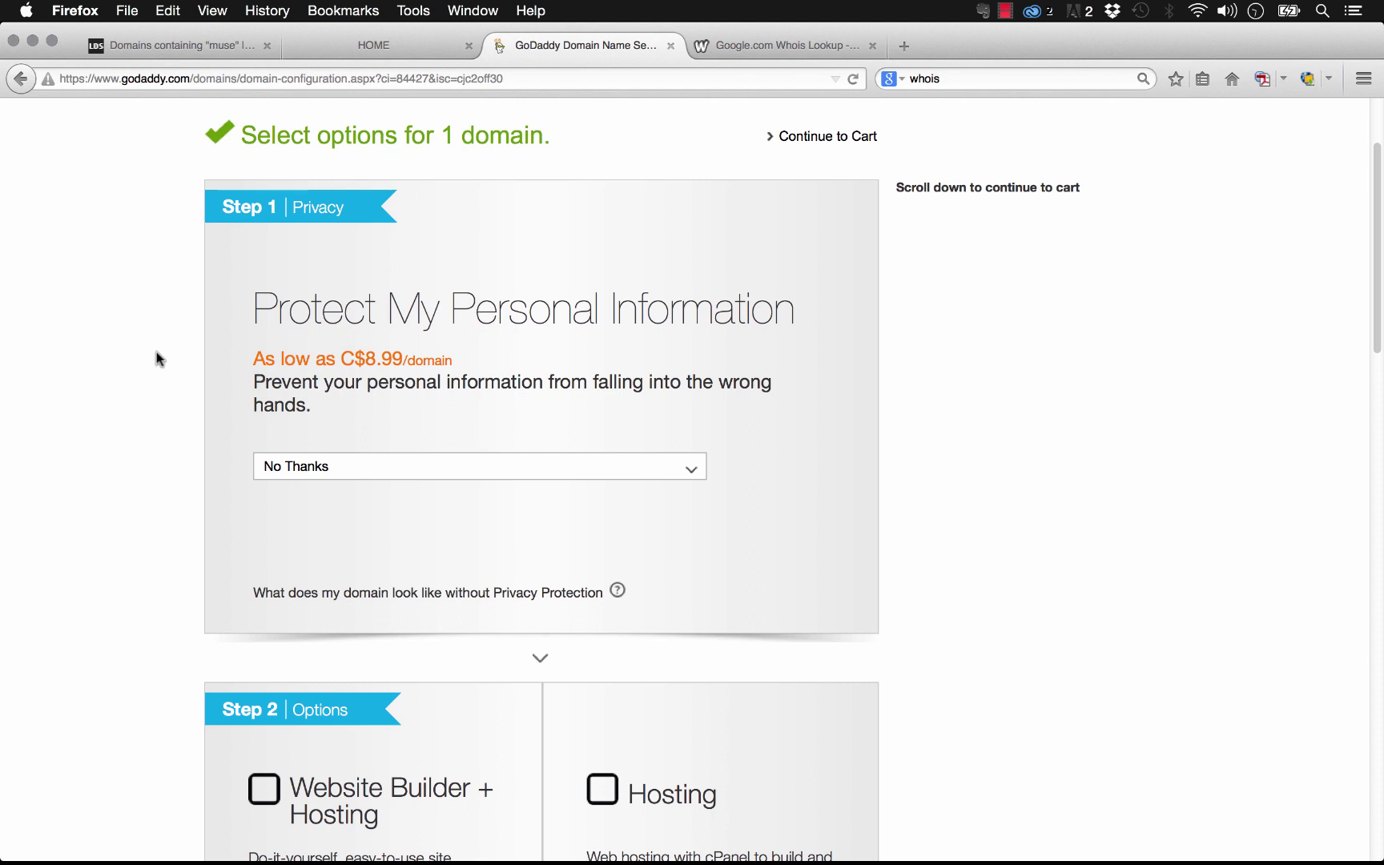
click(334, 474)
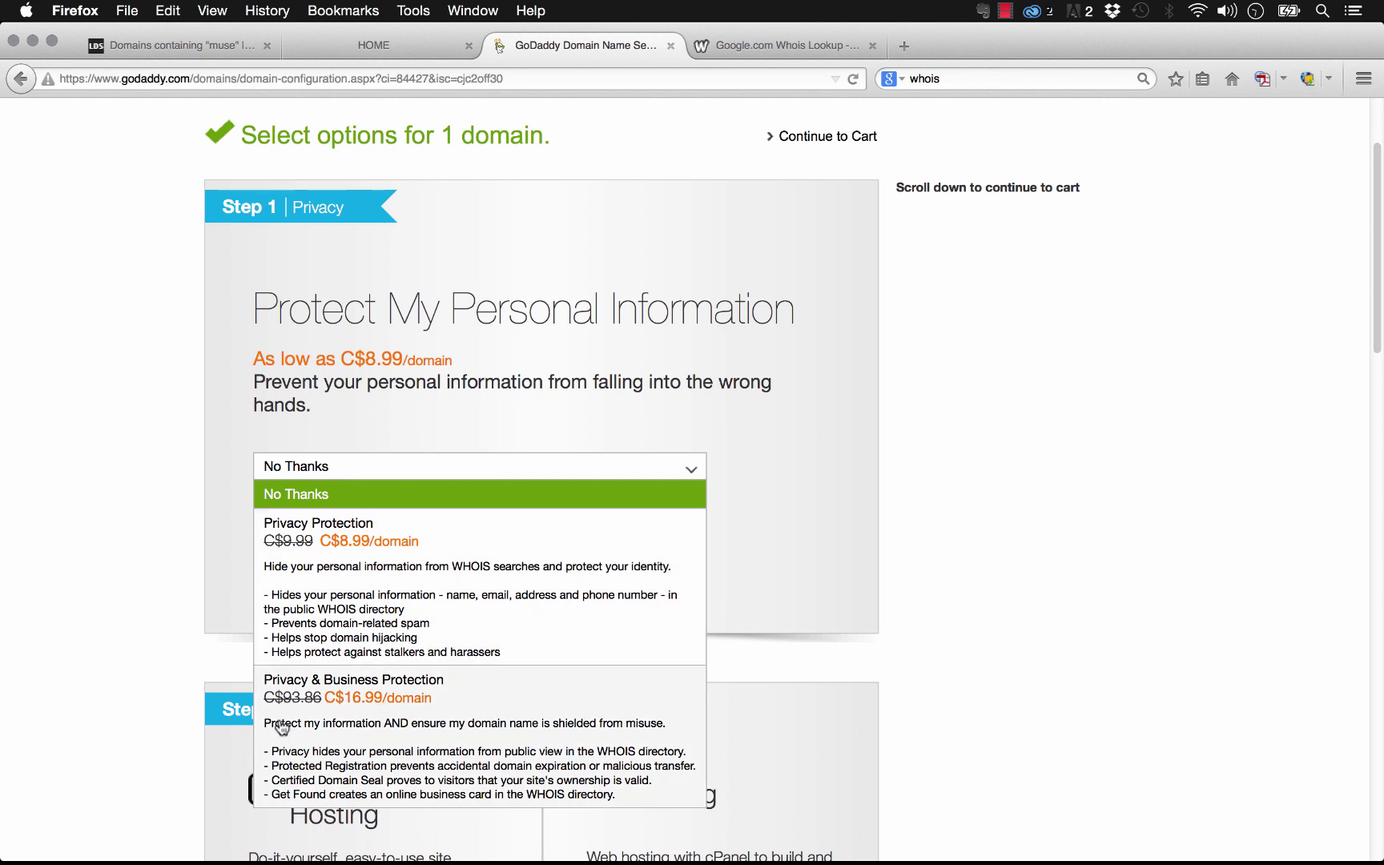
click(407, 712)
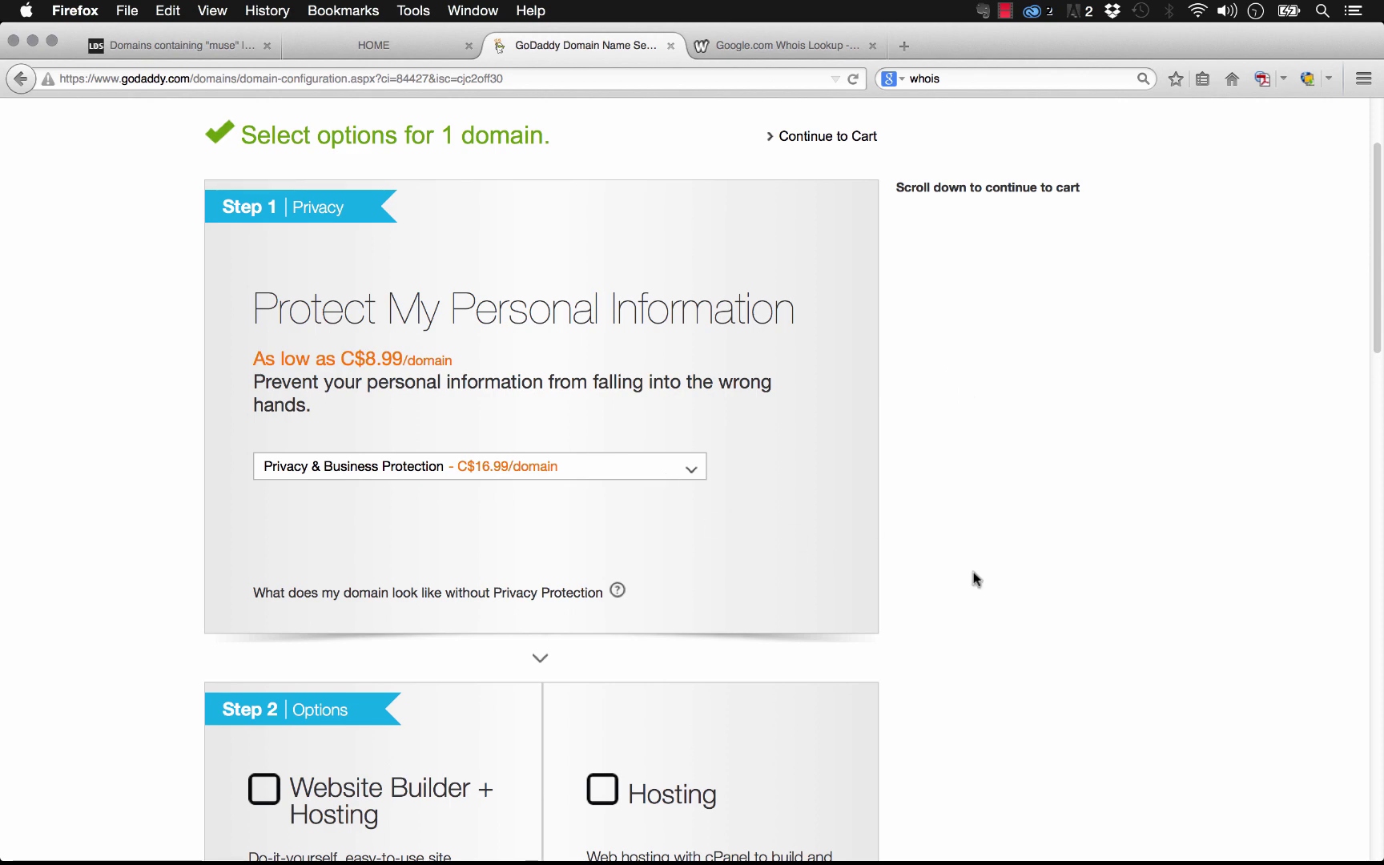
Step: Review the website builder and hosting options offered for the domain in Step 2
scroll(920, 415, down, 10)
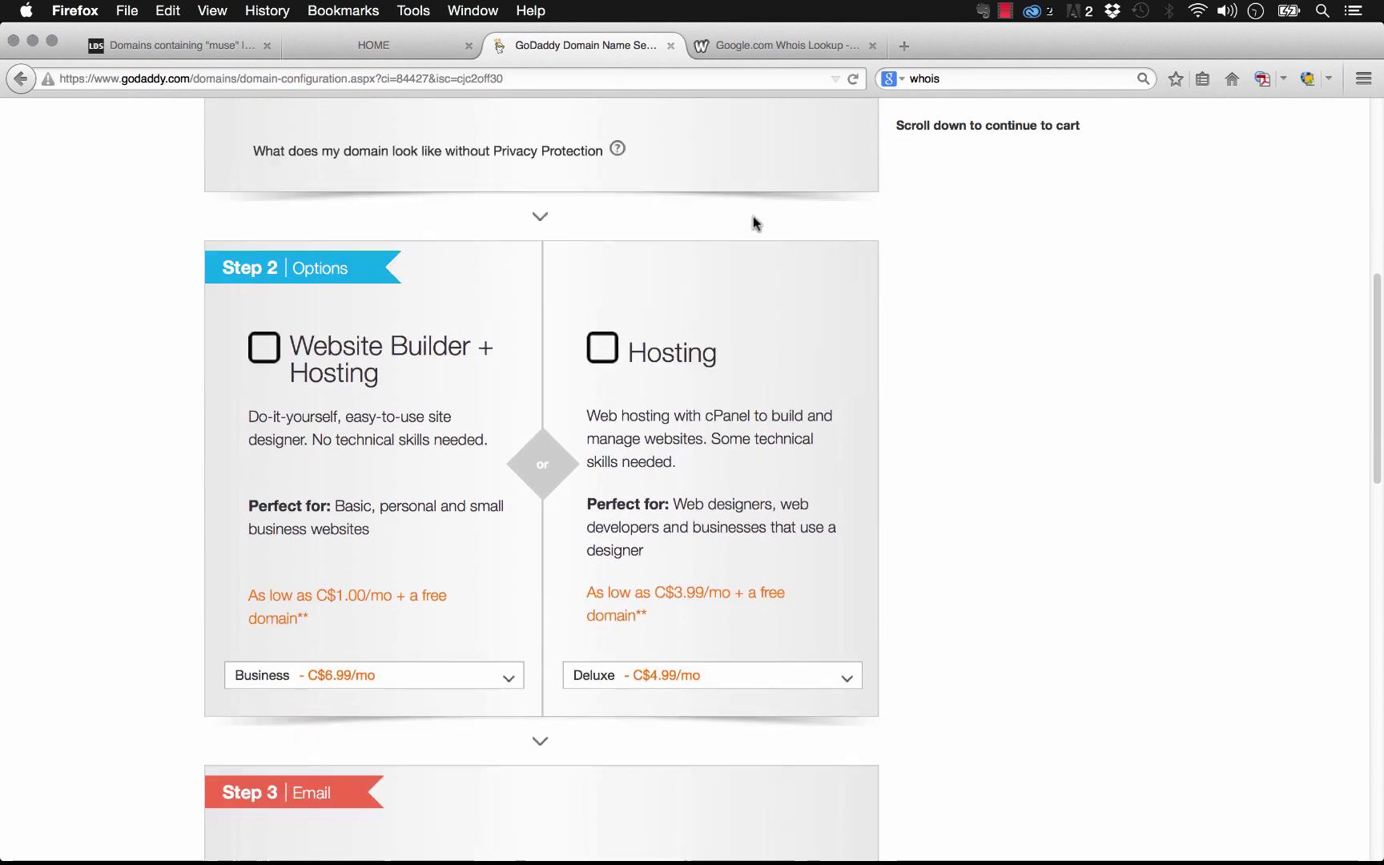
scroll(561, 212, down, 4)
scroll(364, 142, up, 1)
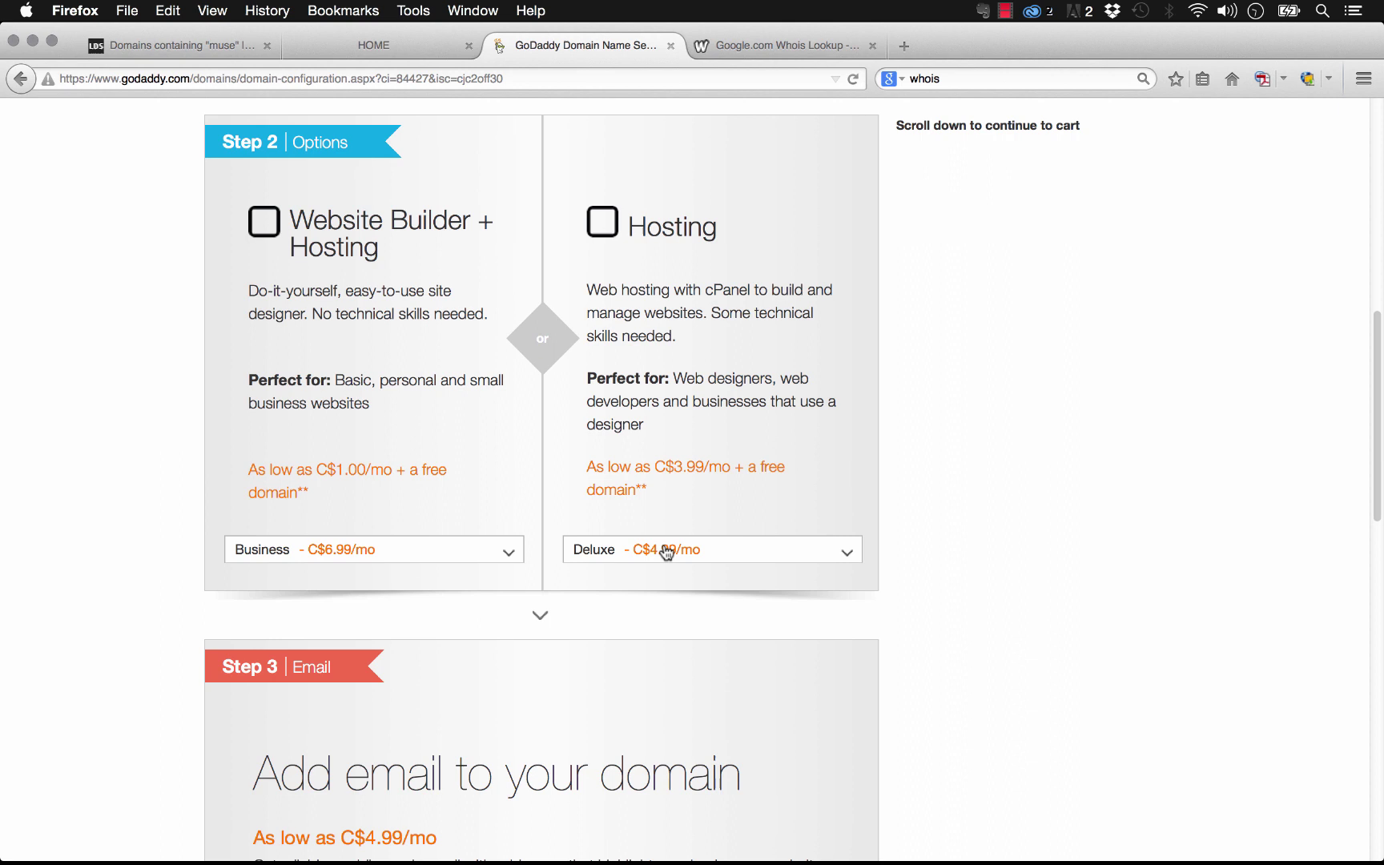
Step: Review the email plans in Step 3, keep No Thanks for the domain's email, and continue to the cart
scroll(1104, 428, down, 10)
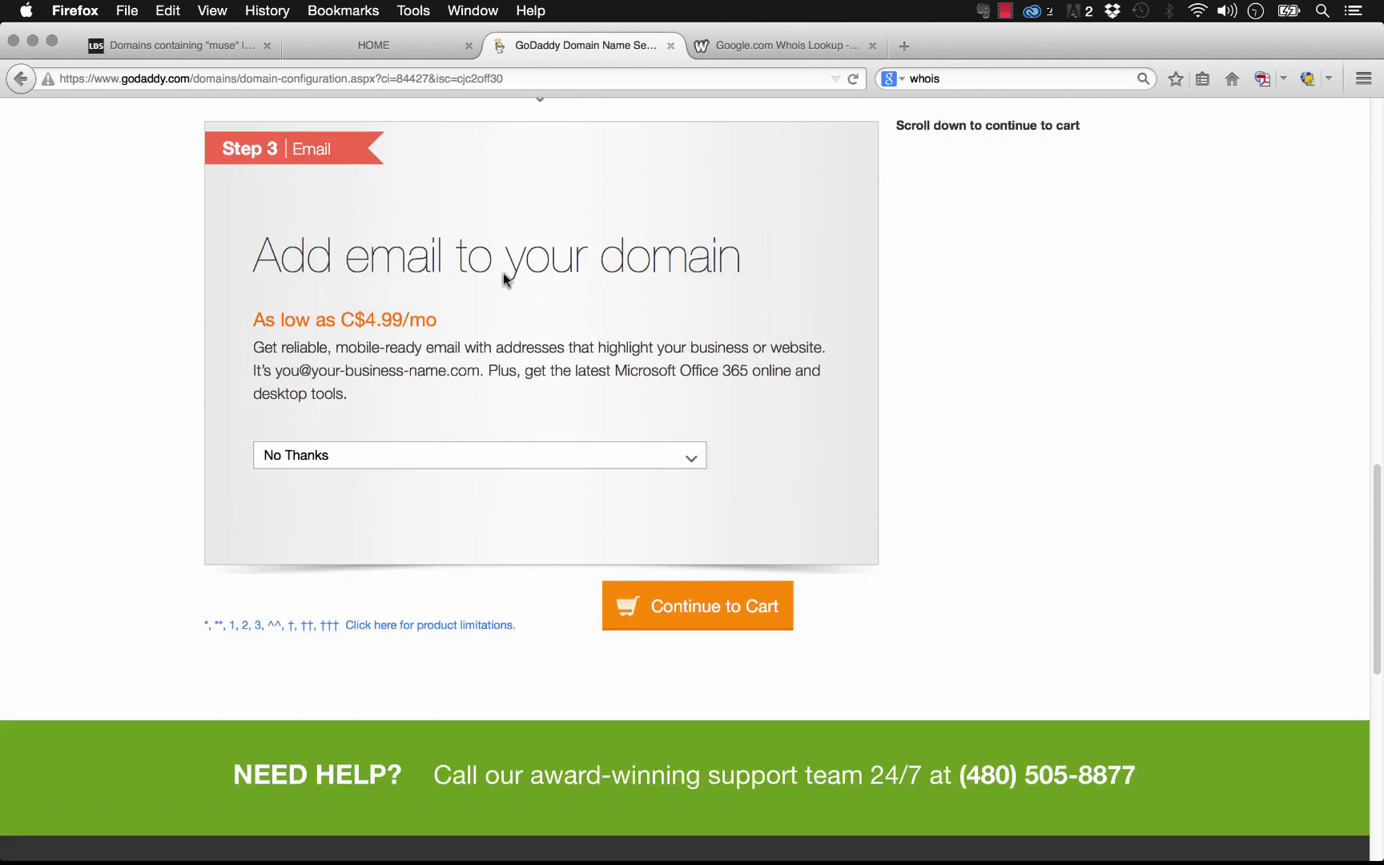
click(374, 463)
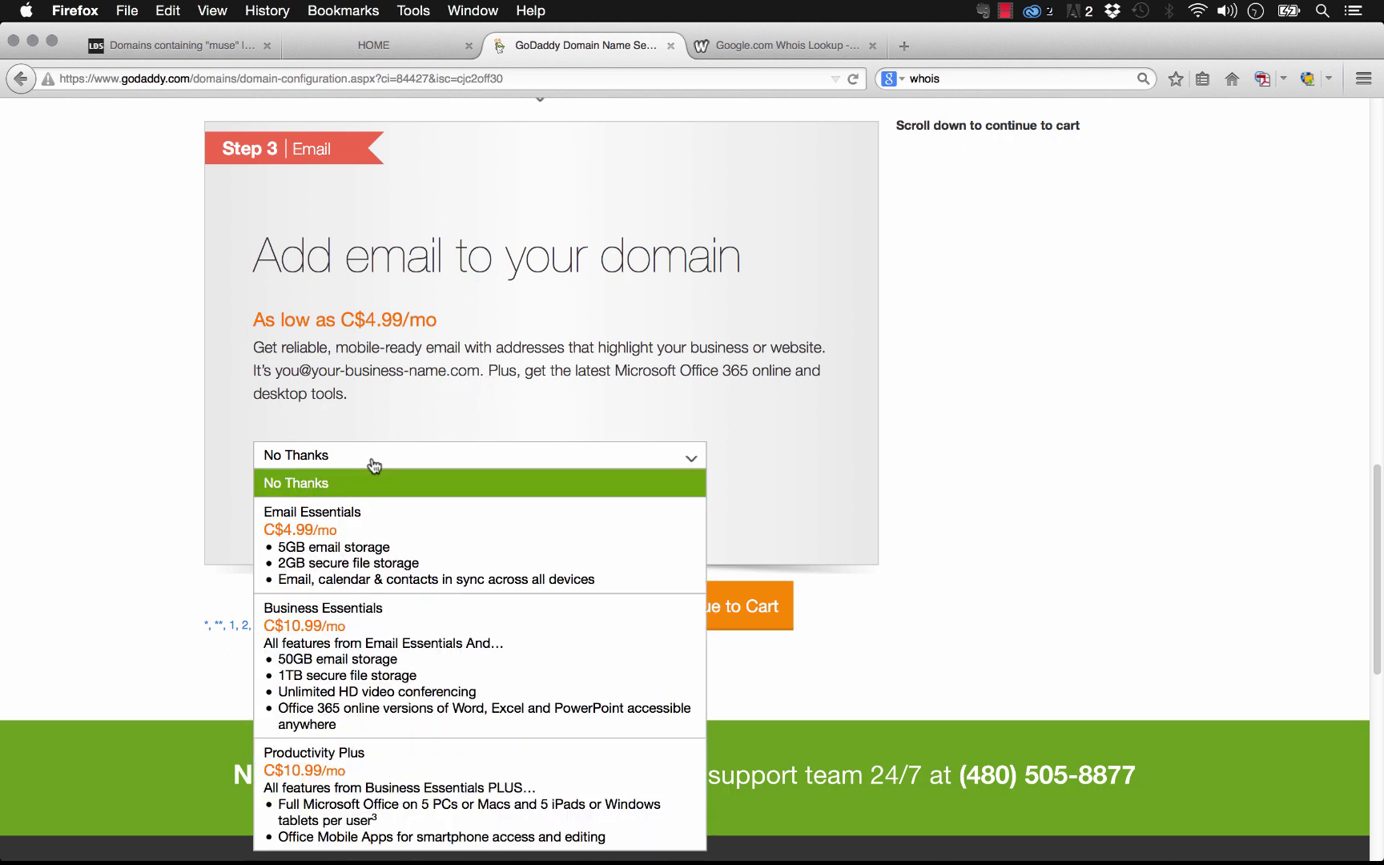
click(439, 418)
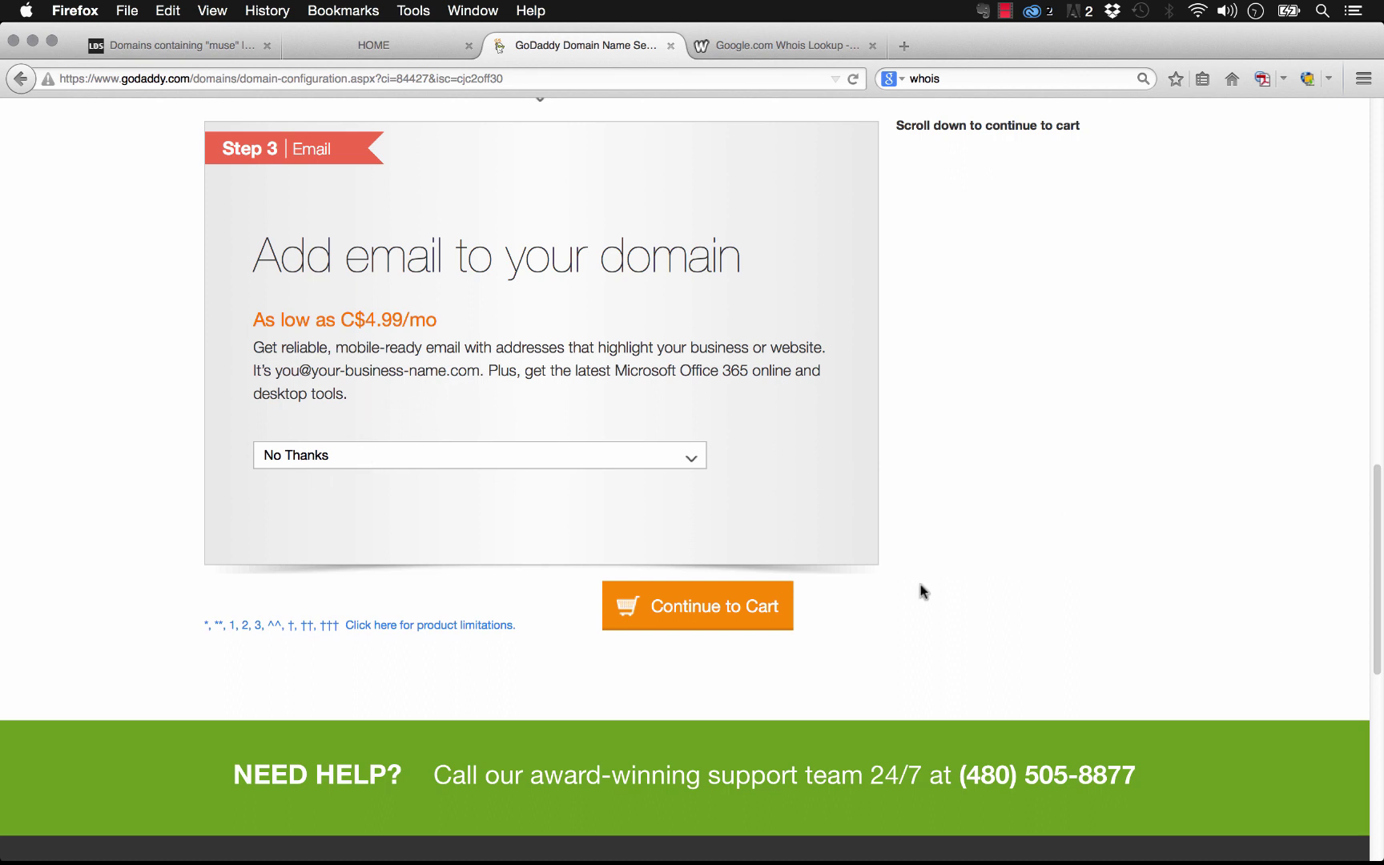
click(732, 609)
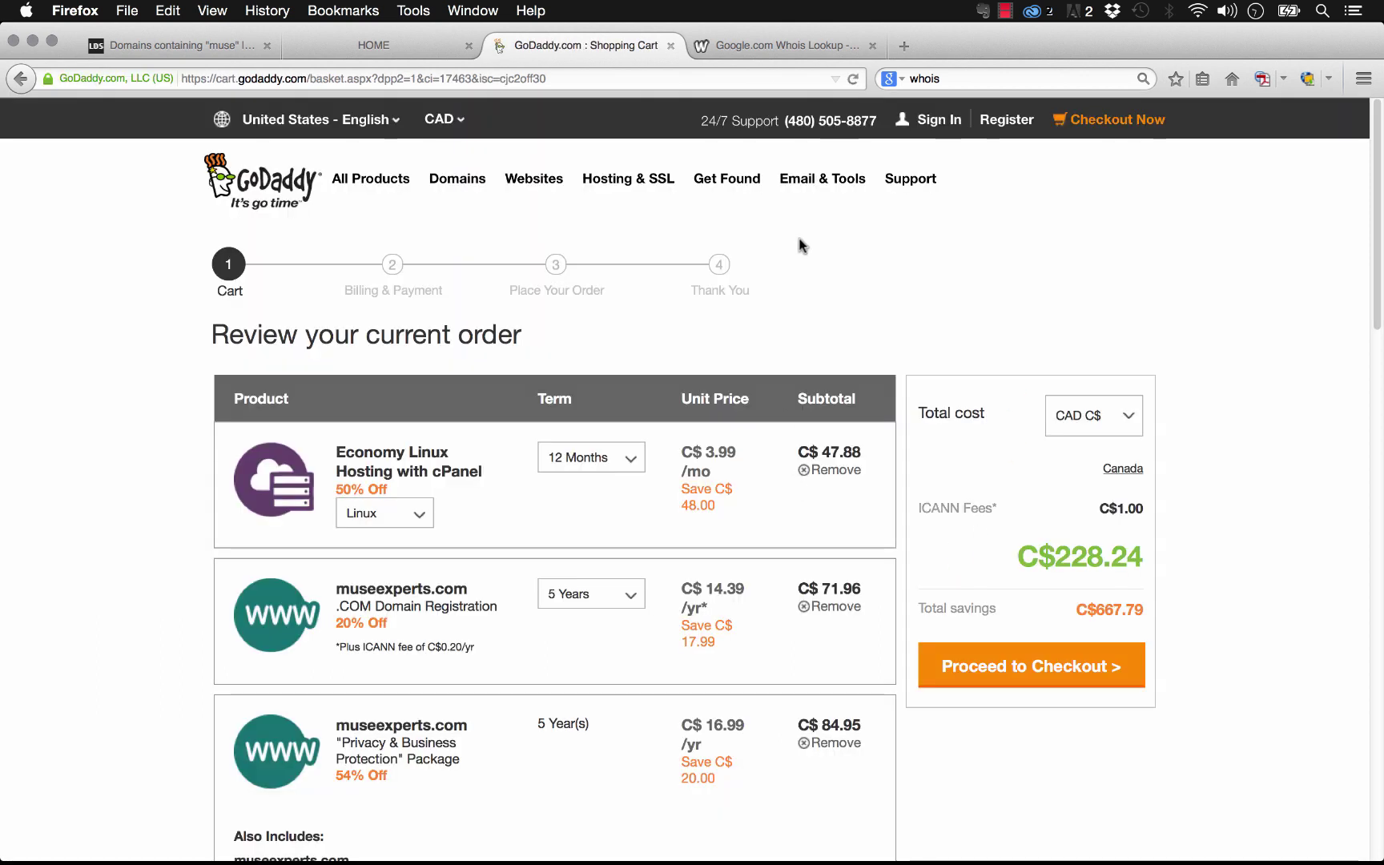
Step: Remove Economy Linux Hosting with cPanel from the order and set the museexperts.com registration term to 2 Years
click(805, 473)
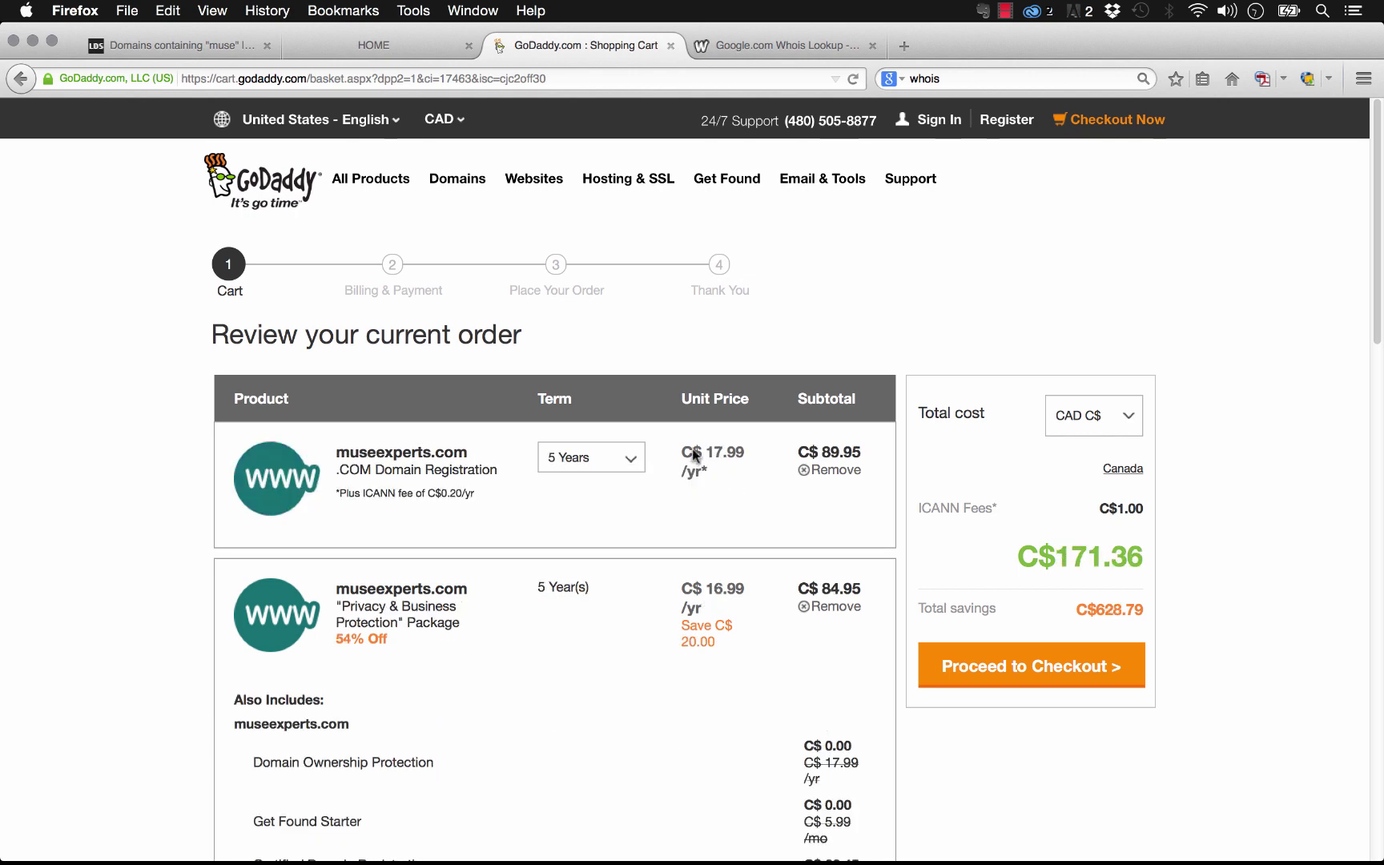
scroll(1301, 288, down, 5)
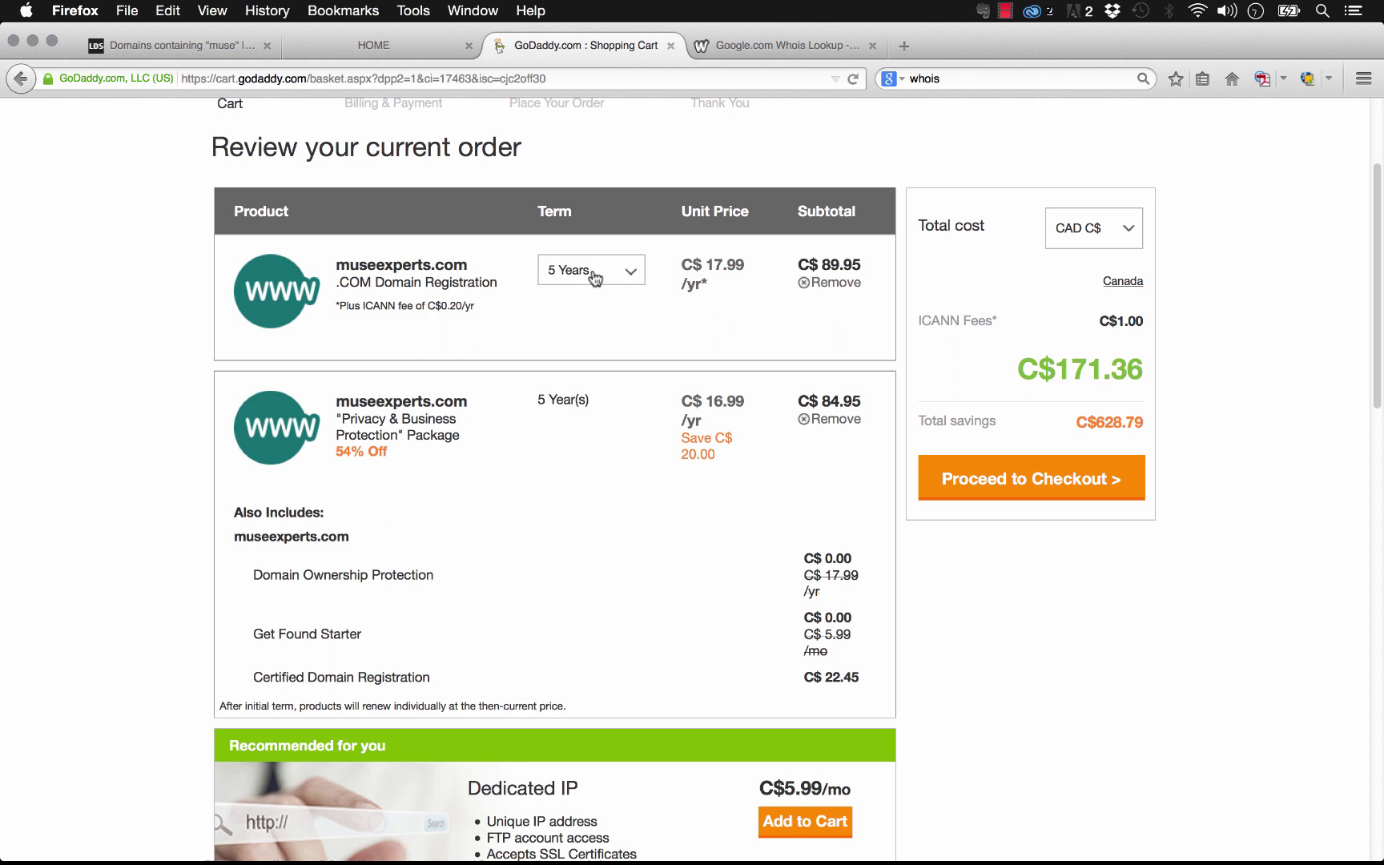
click(614, 278)
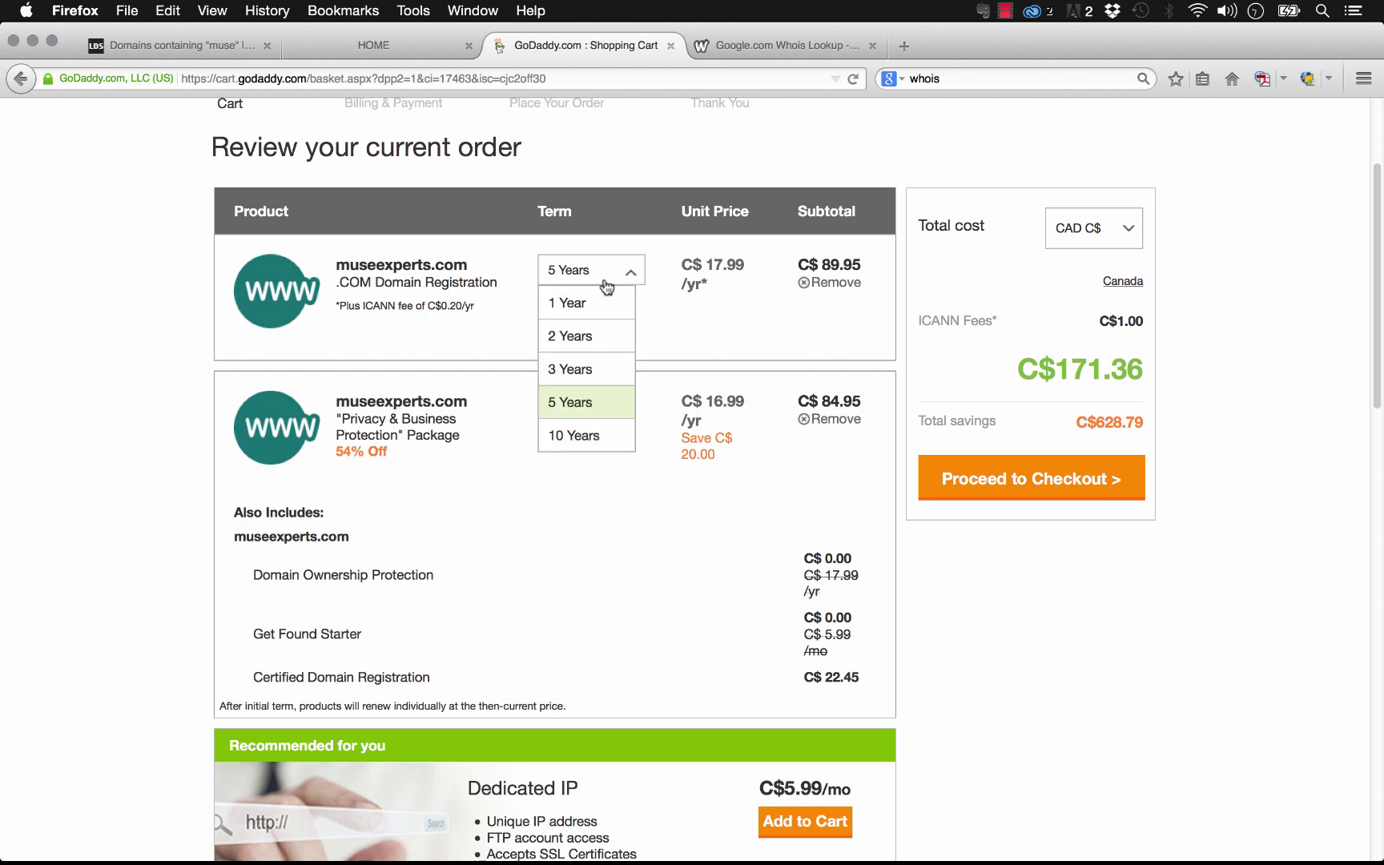
click(581, 338)
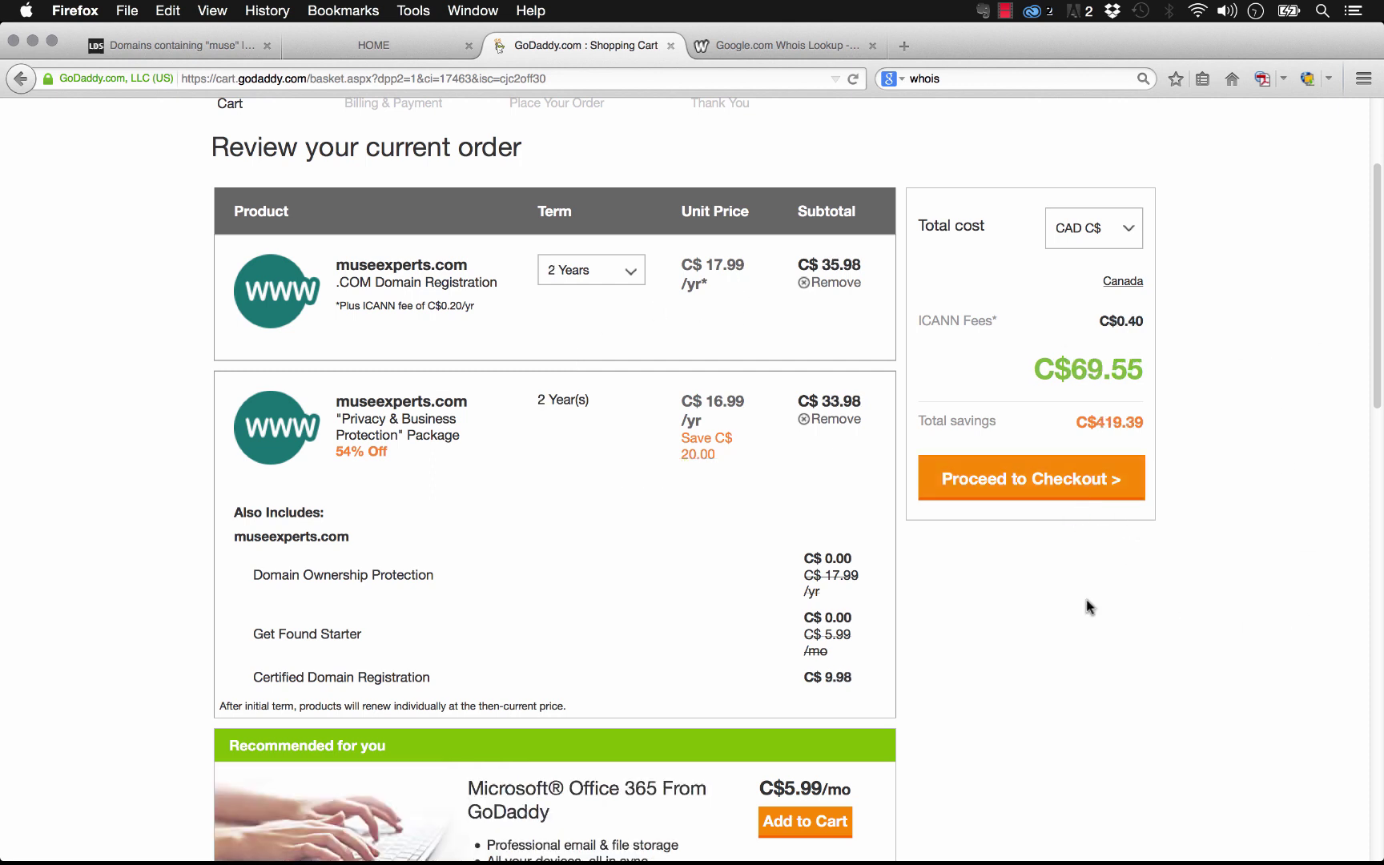
Step: Open the promo code entry for the order, leave it empty, and proceed to checkout
scroll(1042, 587, down, 7)
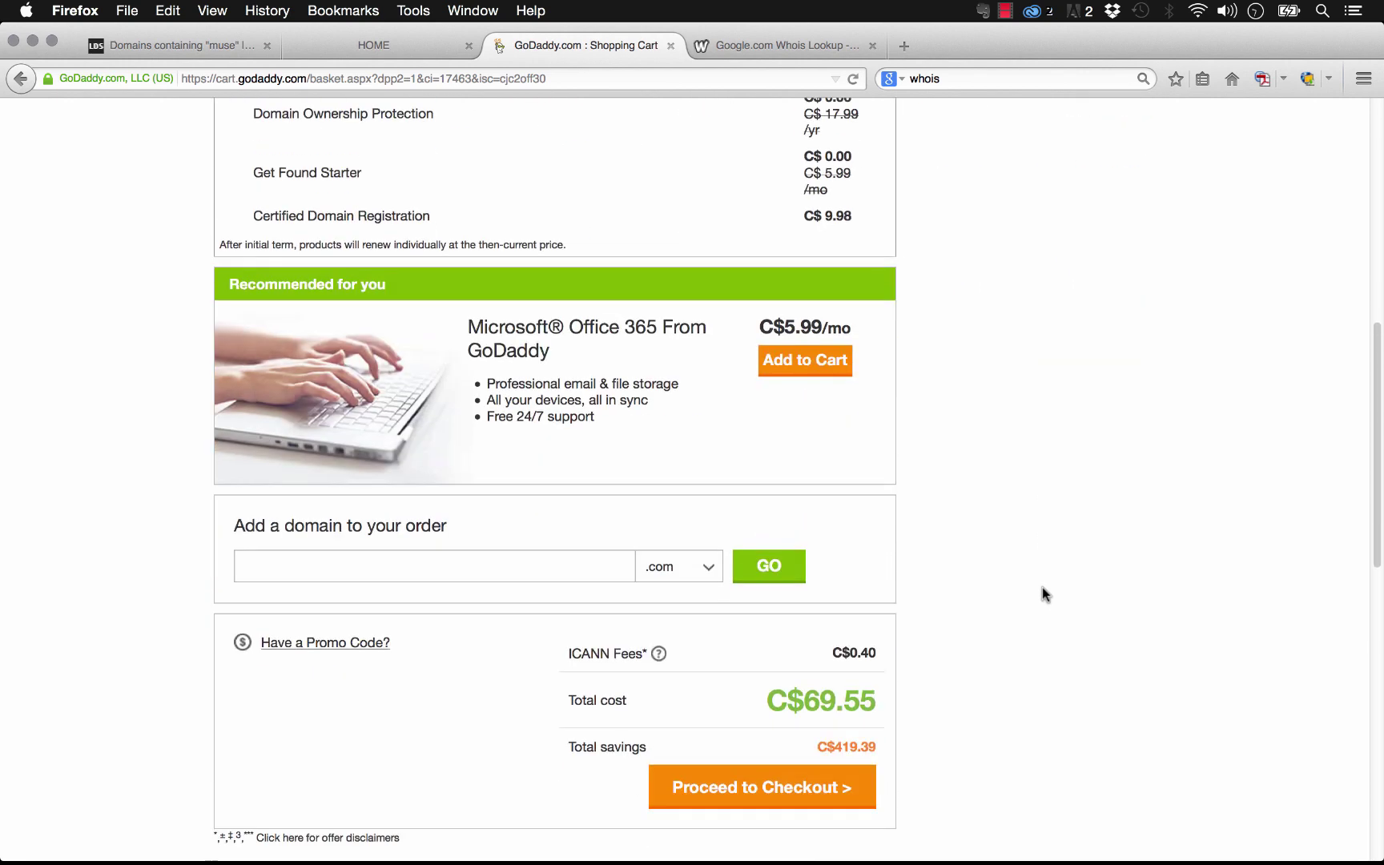
scroll(1038, 601, up, 3)
scroll(1034, 617, down, 2)
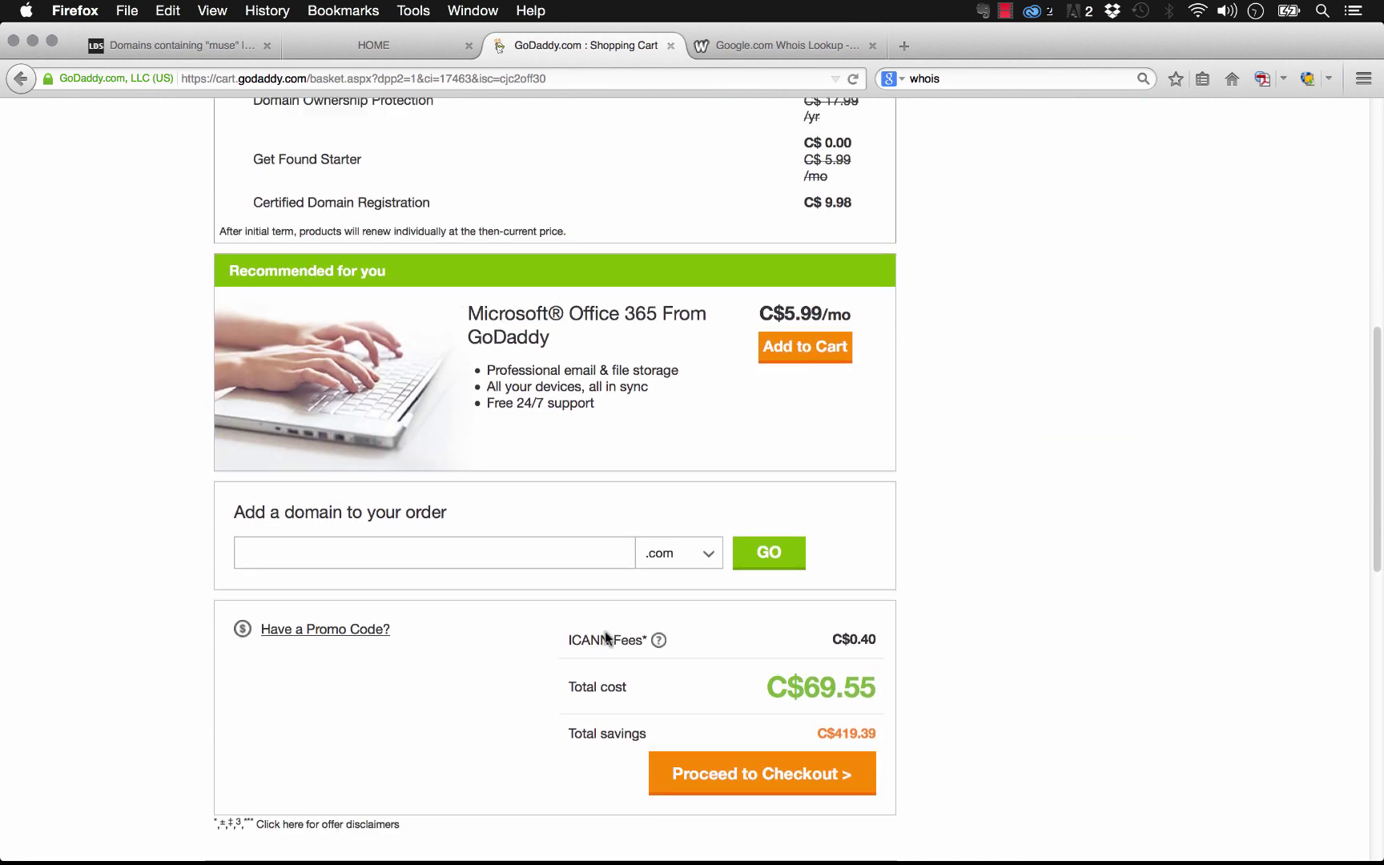
click(336, 629)
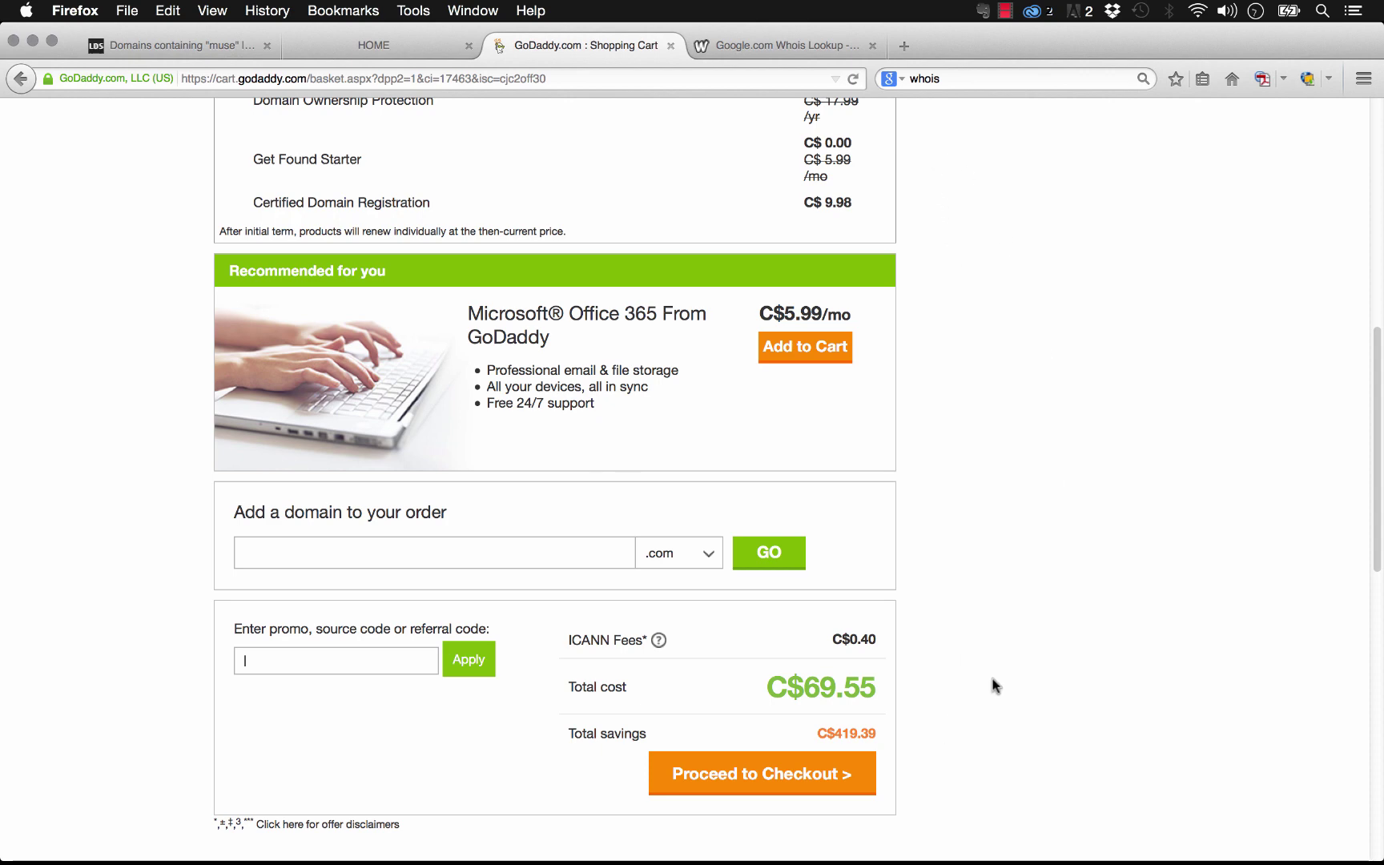
scroll(994, 681, up, 6)
click(1038, 485)
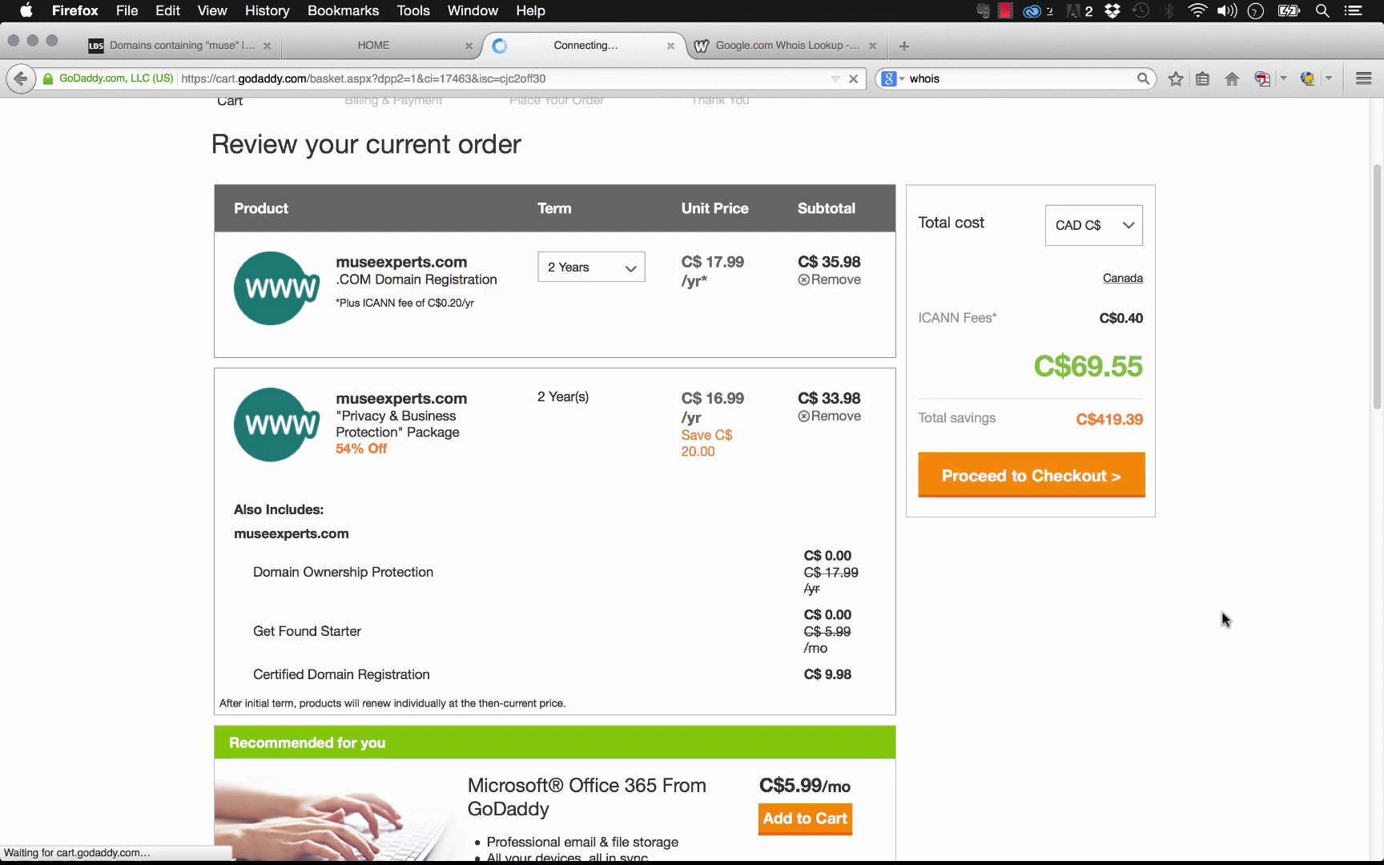